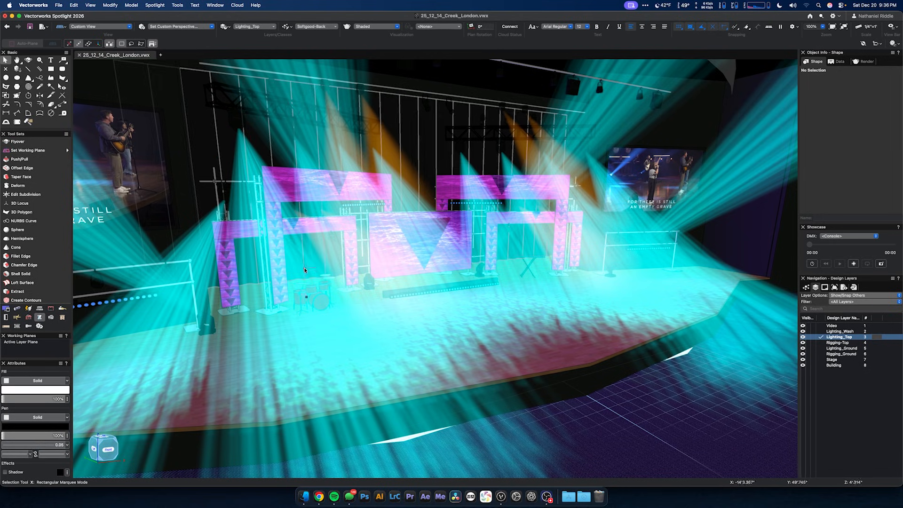
Step: Select the moving light at the upper-left end of the stage rig and examine its GDTF, channel and DMX address properties
{"action": "key", "text": "shift+c"}
{"action": "left_click_drag", "start_coordinate": [396, 257], "coordinate": [296, 123]}
{"action": "key", "text": "h"}
{"action": "left_click_drag", "start_coordinate": [316, 249], "coordinate": [347, 227]}
{"action": "middle_click_drag", "start_coordinate": [316, 219], "coordinate": [347, 209]}
{"action": "key", "text": "x"}
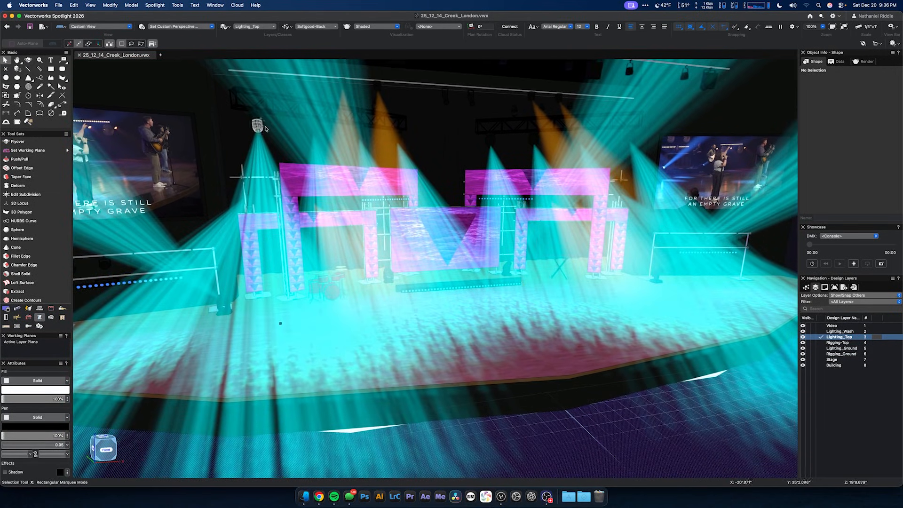
{"action": "left_click", "coordinate": [256, 121]}
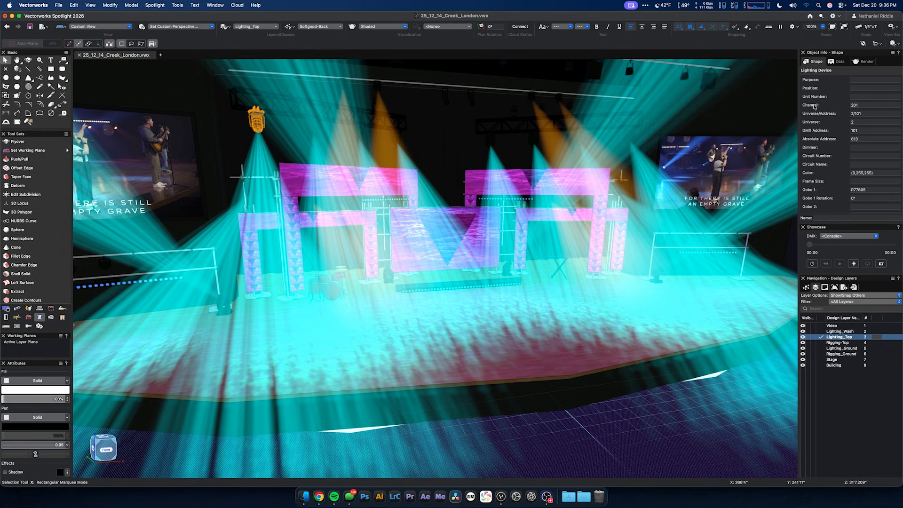
{"action": "scroll", "coordinate": [862, 122], "scroll_direction": "up", "scroll_amount": 3}
{"action": "scroll", "coordinate": [861, 123], "scroll_direction": "up", "scroll_amount": 5}
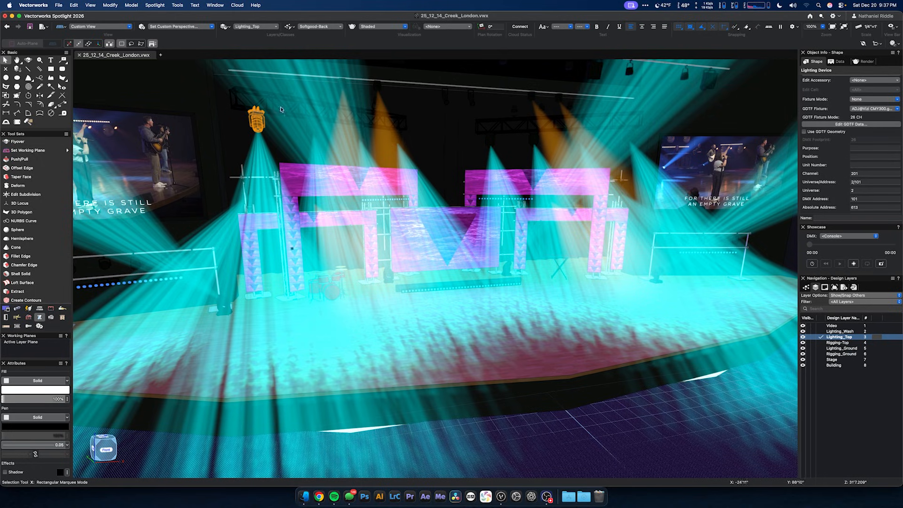
Step: Export all objects in the drawing as the MVR file 25_12_14_Creek_London.mvr in the London folder, using legacy 3ds format
{"action": "left_click", "coordinate": [58, 5]}
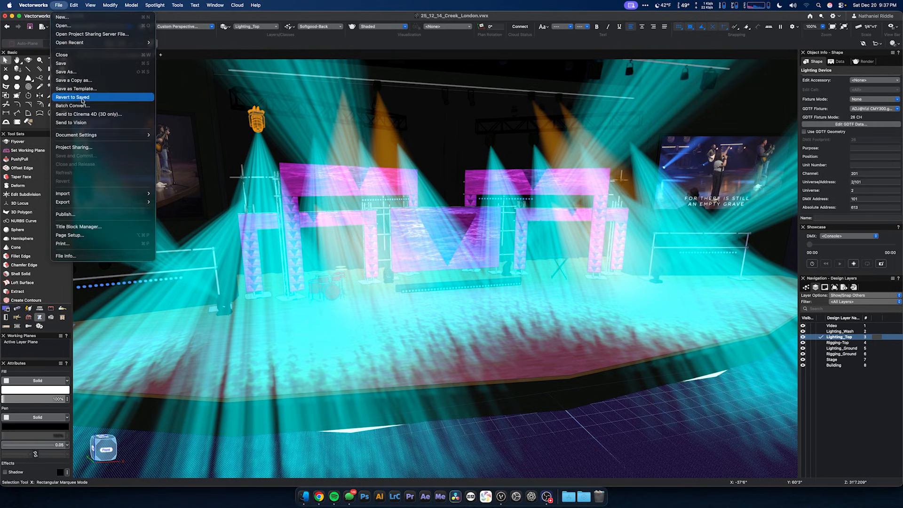
{"action": "mouse_move", "coordinate": [85, 203]}
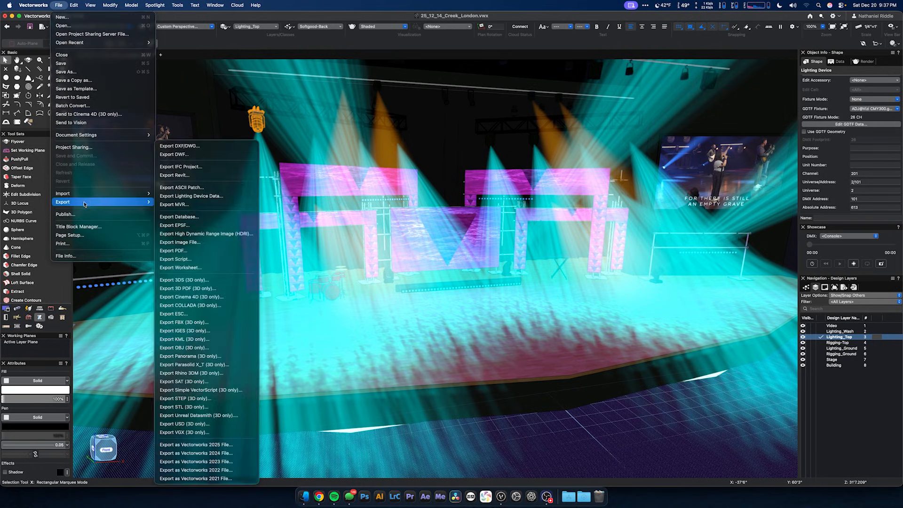
{"action": "left_click", "coordinate": [203, 205]}
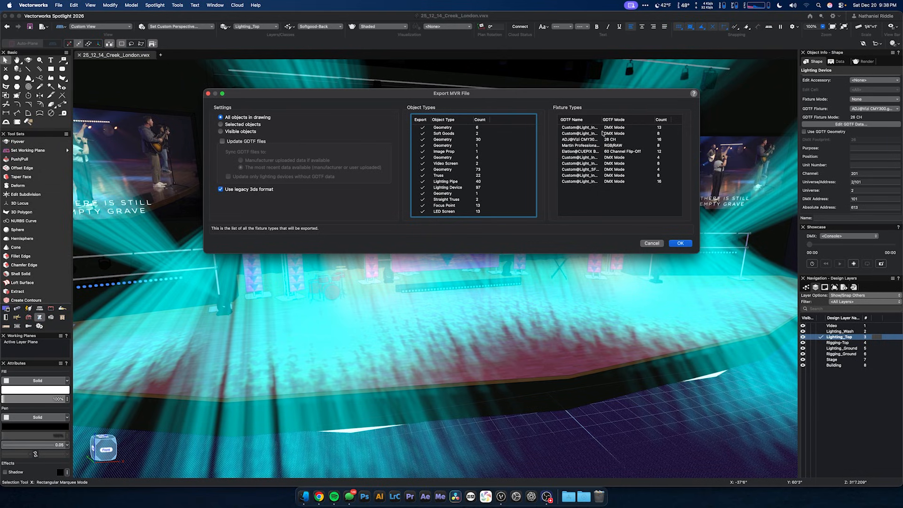
{"action": "mouse_move", "coordinate": [601, 119]}
{"action": "left_mouse_down"}
{"action": "mouse_move", "coordinate": [621, 119]}
{"action": "mouse_move", "coordinate": [603, 116]}
{"action": "left_mouse_up"}
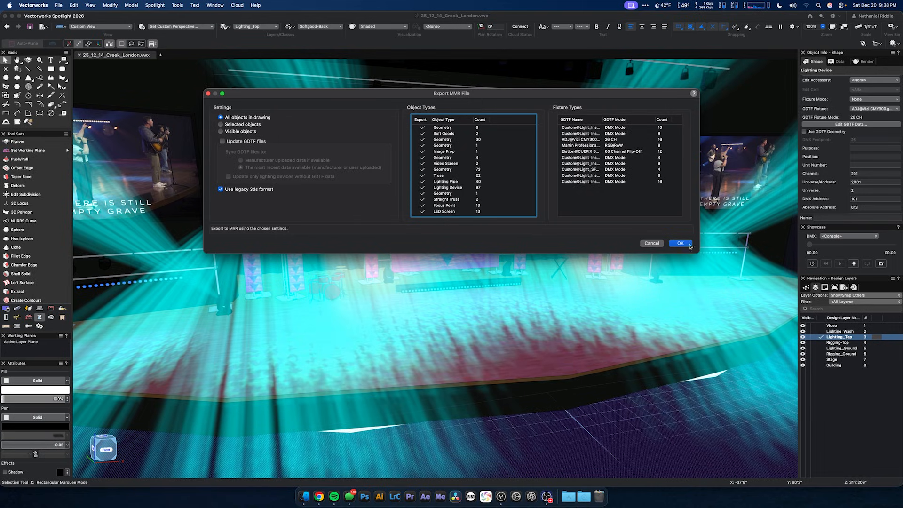
{"action": "left_click", "coordinate": [682, 244]}
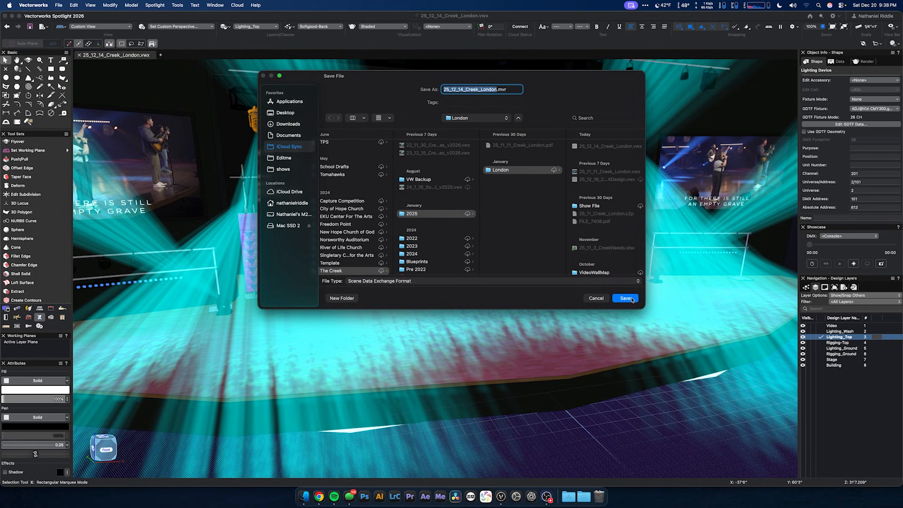
{"action": "left_click", "coordinate": [625, 299]}
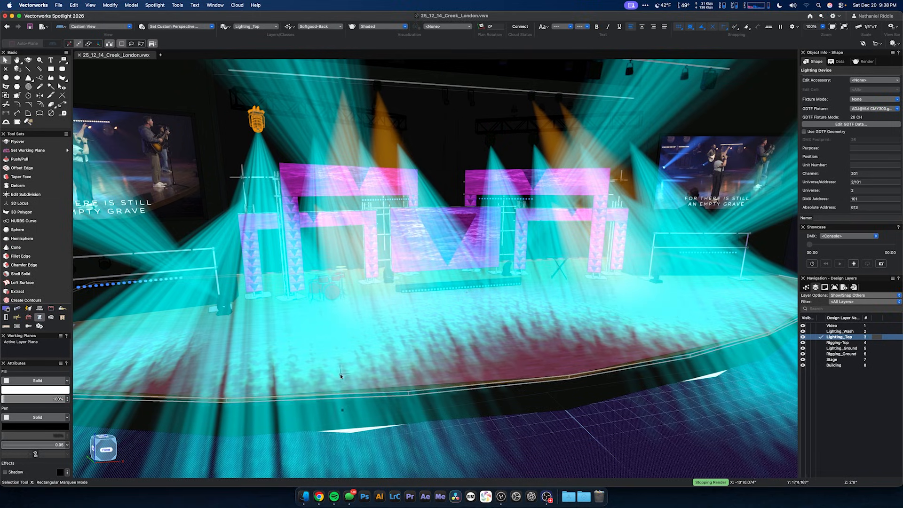
Step: Locate 25_12_14_Creek_London.mvr in Finder and start a new full-size project in Capture 2024
{"action": "left_click", "coordinate": [303, 493]}
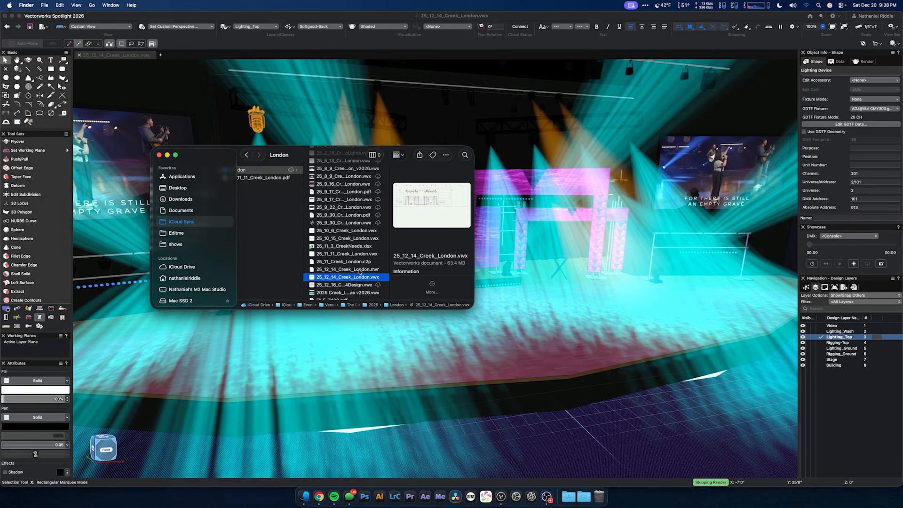
{"action": "left_click", "coordinate": [369, 271]}
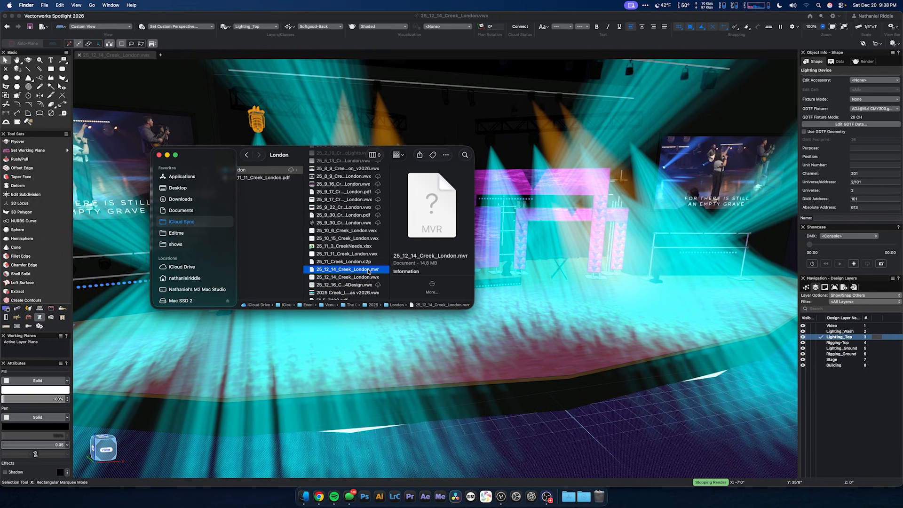
{"action": "left_click", "coordinate": [486, 495]}
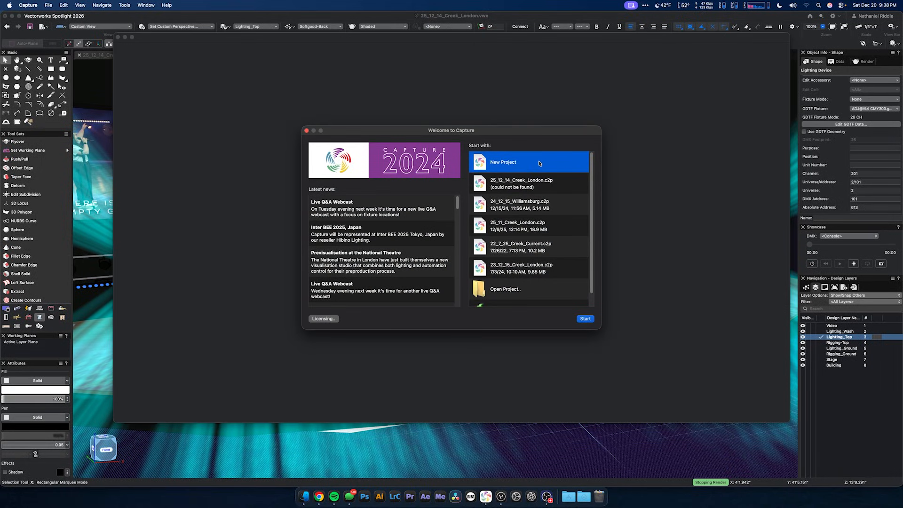
{"action": "double_click", "coordinate": [540, 164]}
{"action": "double_click", "coordinate": [401, 40]}
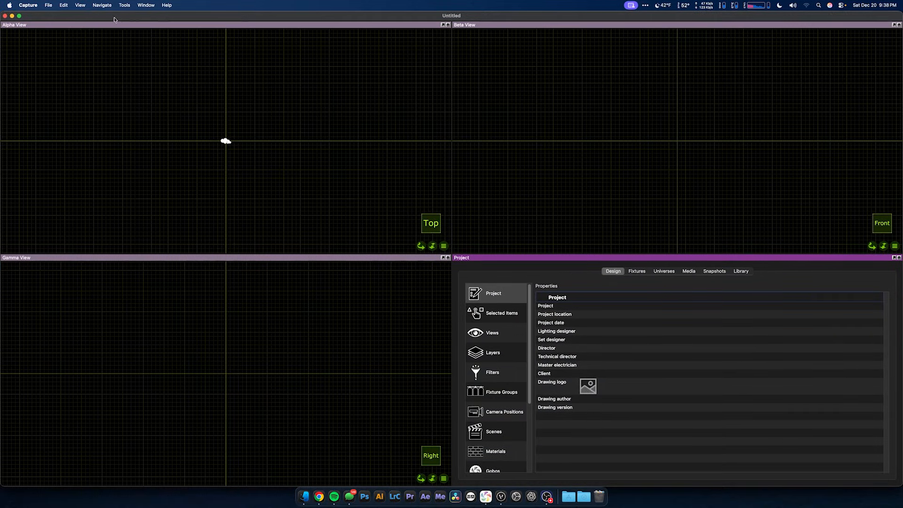
Step: Import the model 25_12_14_Creek_London.mvr and enlarge the Identify Fixtures dialog with a wider Fixture column
{"action": "left_click", "coordinate": [48, 5]}
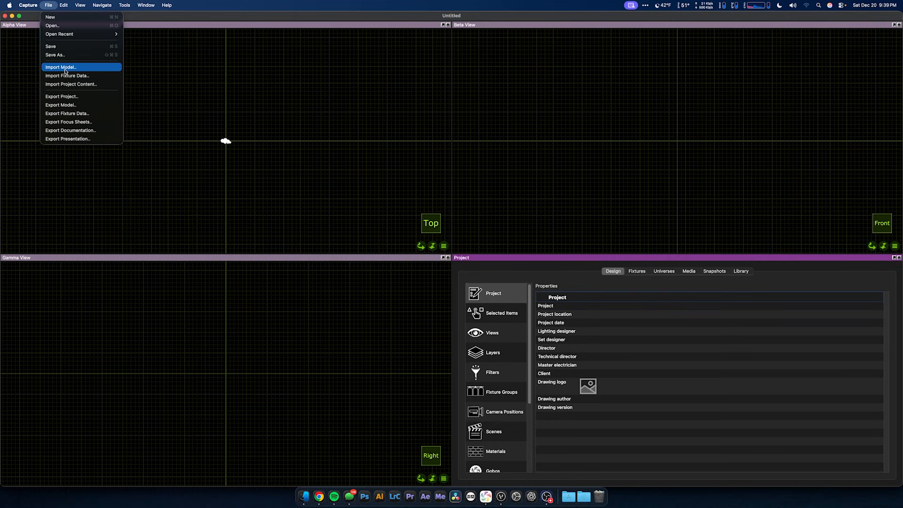
{"action": "left_click", "coordinate": [67, 68]}
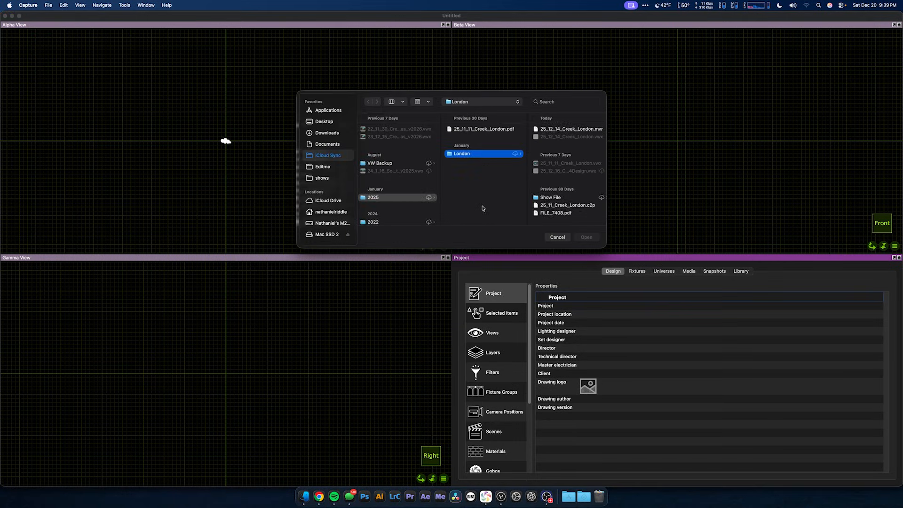
{"action": "left_click", "coordinate": [567, 129]}
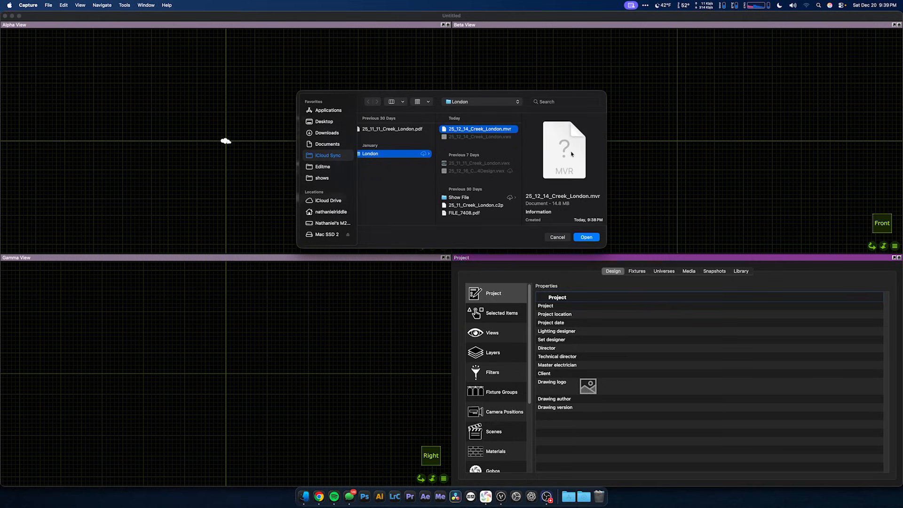
{"action": "key", "text": "Return"}
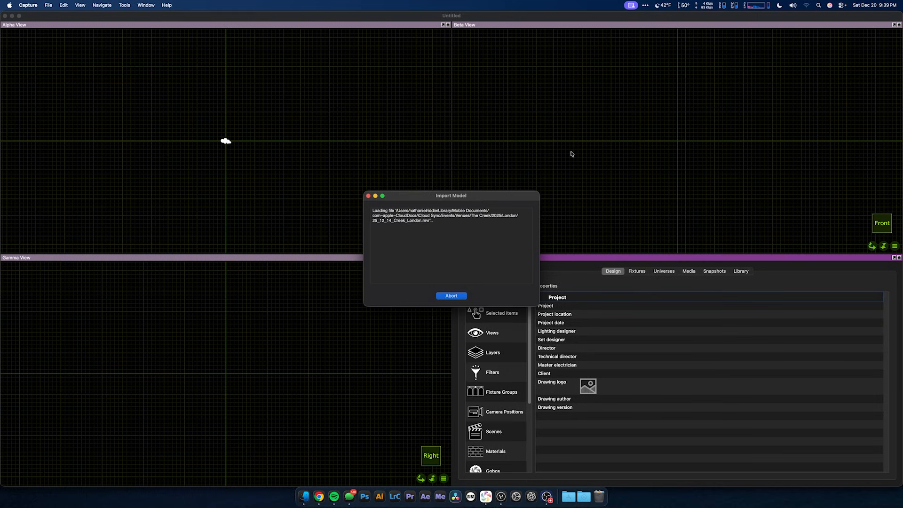
{"action": "left_click_drag", "start_coordinate": [516, 219], "coordinate": [387, 183]}
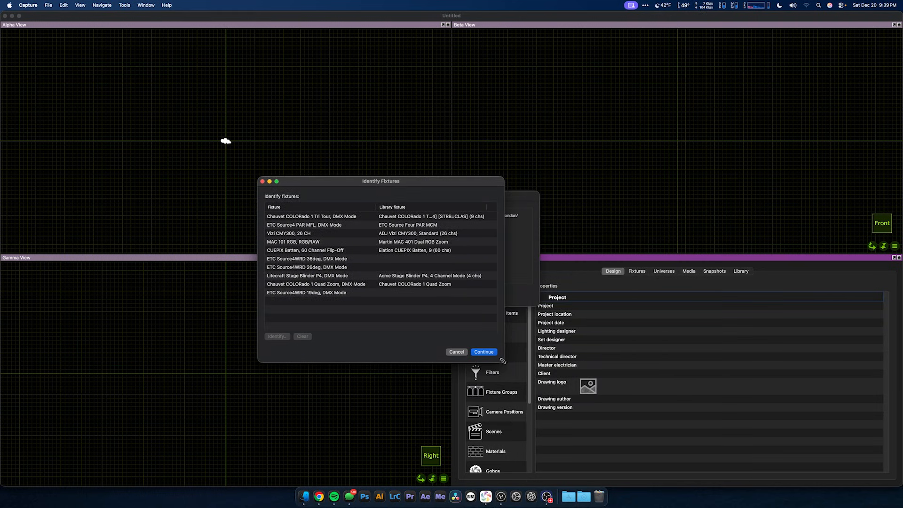
{"action": "left_click_drag", "start_coordinate": [503, 362], "coordinate": [571, 418]}
{"action": "left_click_drag", "start_coordinate": [376, 207], "coordinate": [389, 210]}
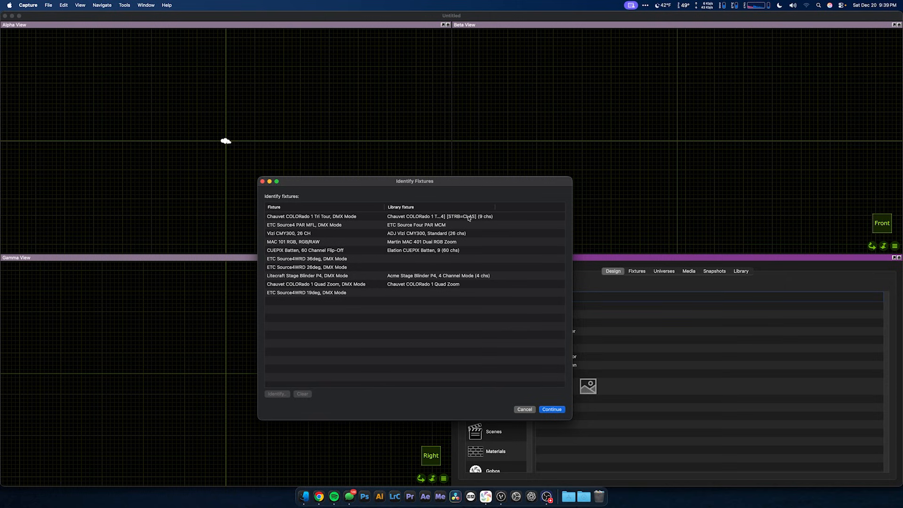
Step: Identify the Chauvet COLORado 1 Tri Tour as the matching library fixture in TOUR [Revision=1] (10 chs) mode
{"action": "double_click", "coordinate": [447, 217]}
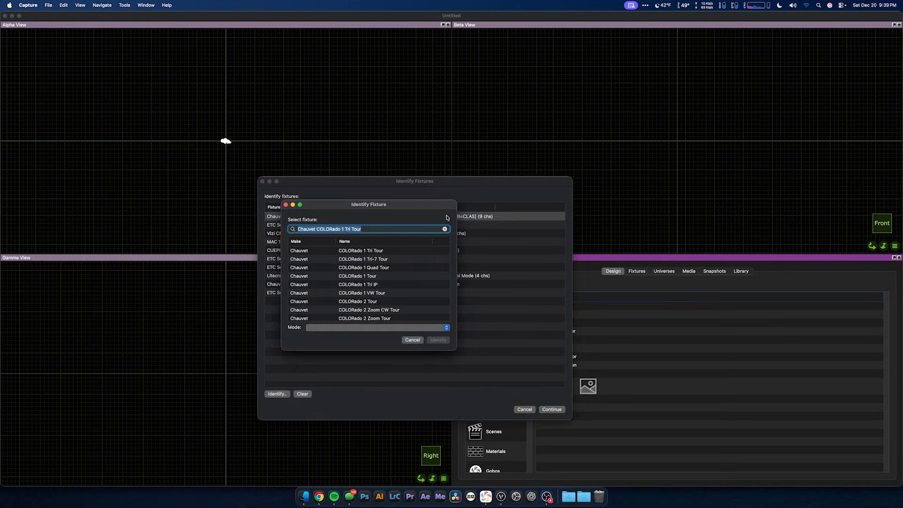
{"action": "left_click", "coordinate": [365, 250]}
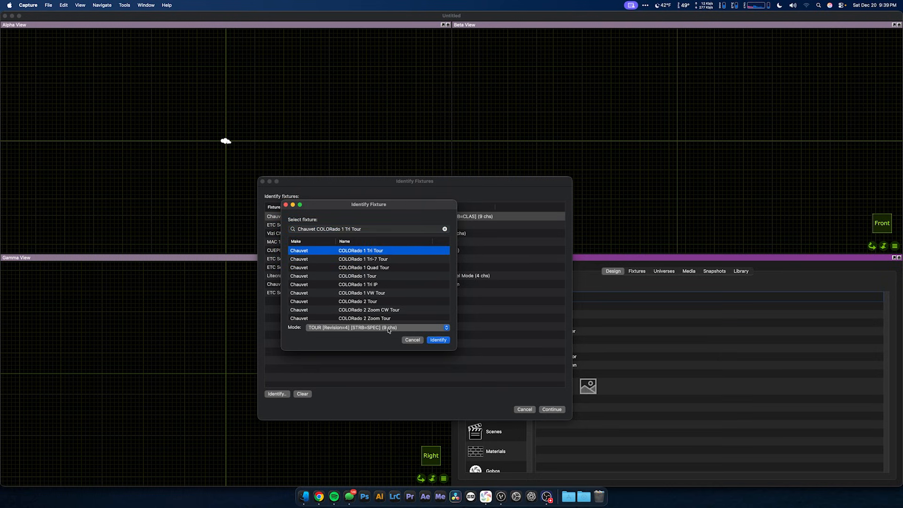
{"action": "left_click", "coordinate": [389, 328]}
{"action": "left_click", "coordinate": [395, 345]}
{"action": "left_click", "coordinate": [436, 343]}
Step: Identify the MAC 101 RGB fixture as Martin MAC 101 in Raw (12 chs) mode
{"action": "left_click", "coordinate": [426, 226]}
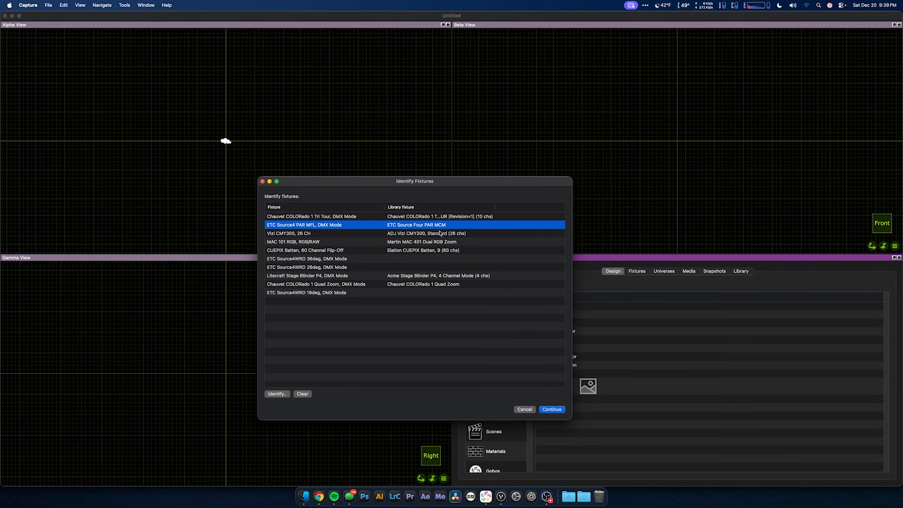
{"action": "double_click", "coordinate": [433, 242]}
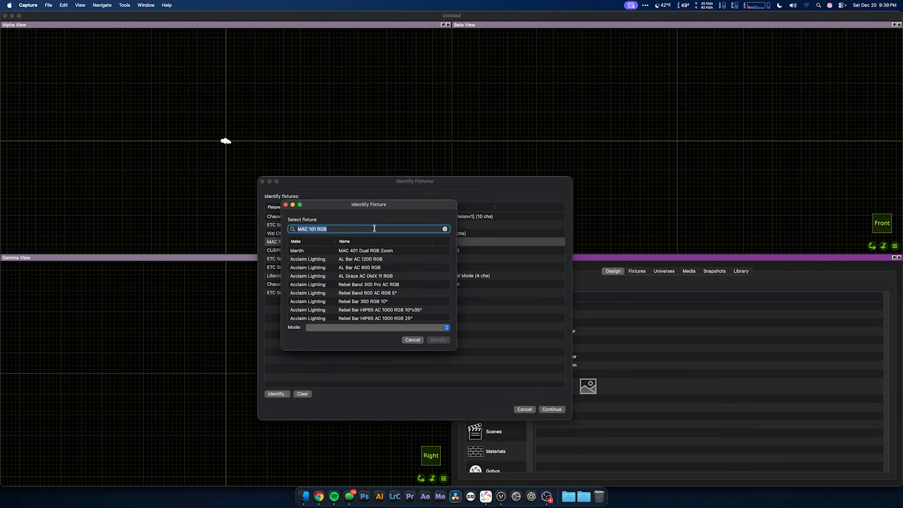
{"action": "key", "text": "BackSpace"}
{"action": "key", "text": "BackSpace"}
{"action": "key", "text": "BackSpace"}
{"action": "key", "text": "BackSpace"}
{"action": "type", "text": "1"}
{"action": "left_click", "coordinate": [369, 250]}
{"action": "left_click", "coordinate": [371, 328]}
{"action": "left_click", "coordinate": [371, 328]}
{"action": "left_click", "coordinate": [437, 340]}
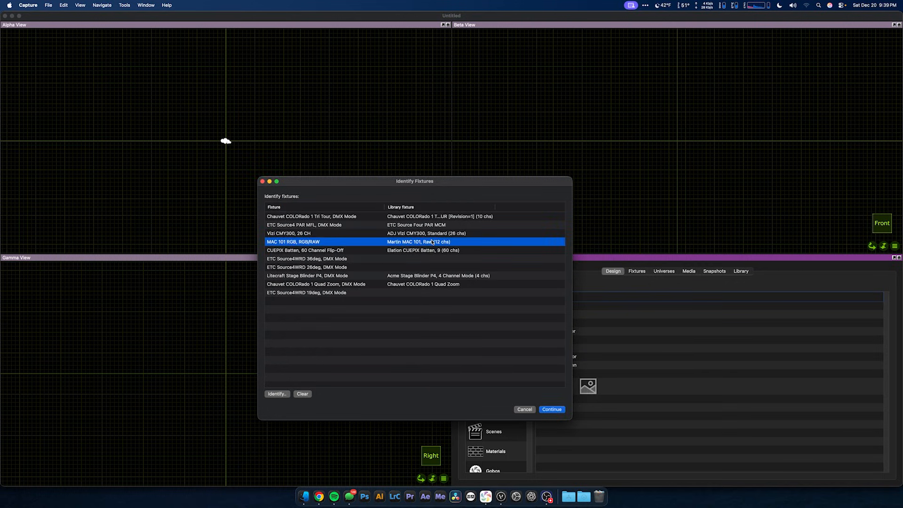
Step: Identify the Source4WRD 36deg and 26deg fixtures as ETC Source 4WRD 36° and 26°, both in Control (1 ch) mode
{"action": "left_click", "coordinate": [430, 250]}
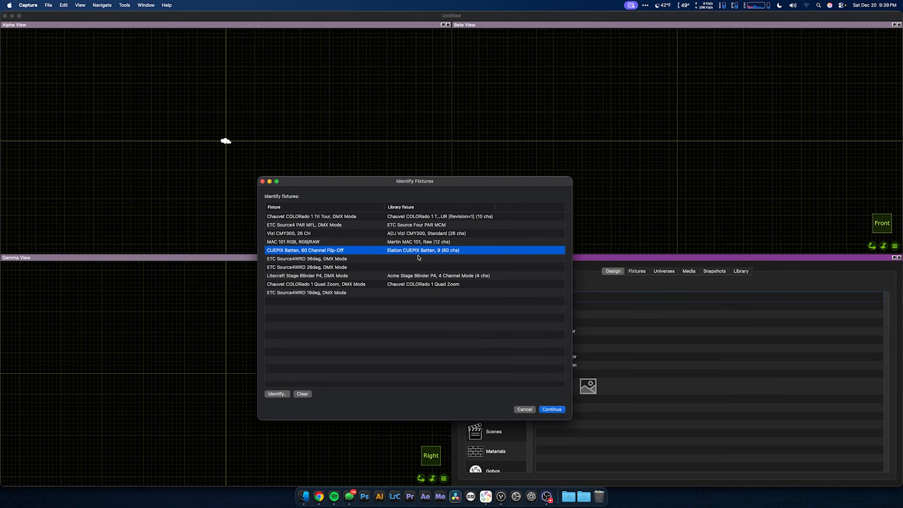
{"action": "left_click", "coordinate": [422, 258]}
{"action": "double_click", "coordinate": [425, 260]}
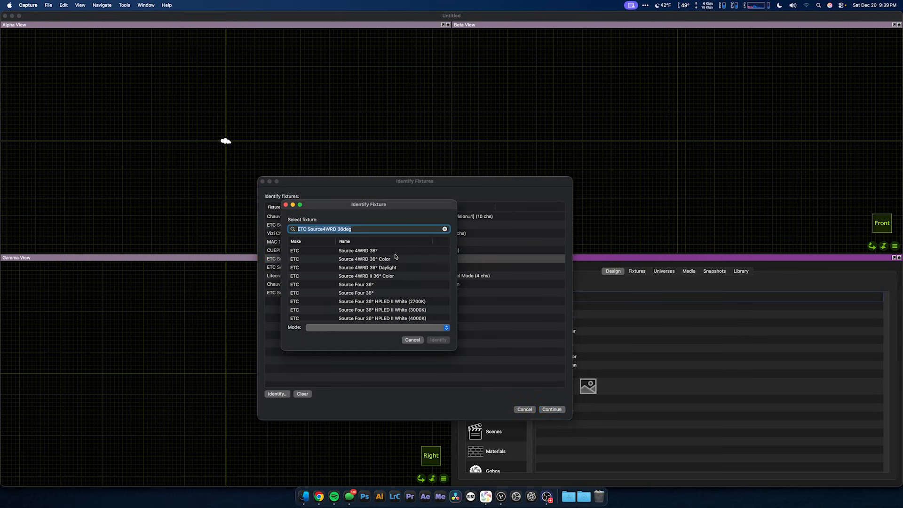
{"action": "left_click", "coordinate": [372, 253]}
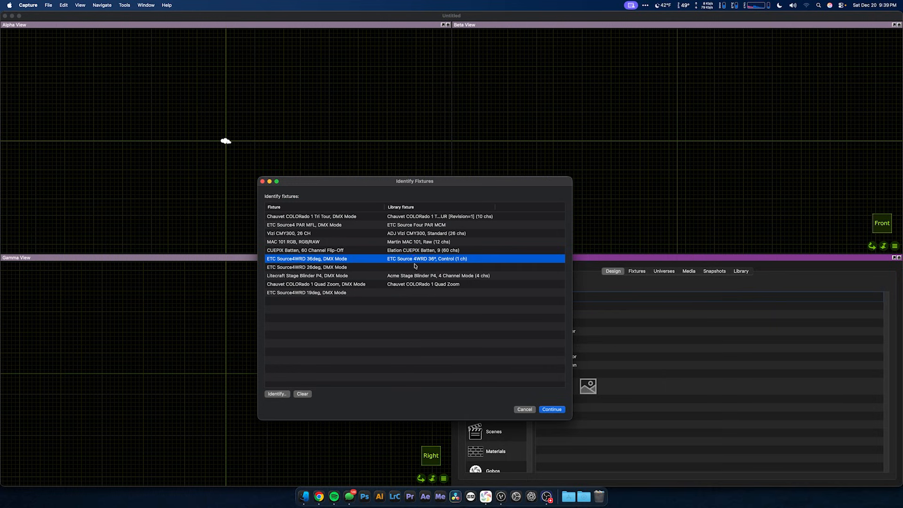
{"action": "double_click", "coordinate": [415, 266]}
{"action": "left_click", "coordinate": [383, 277]}
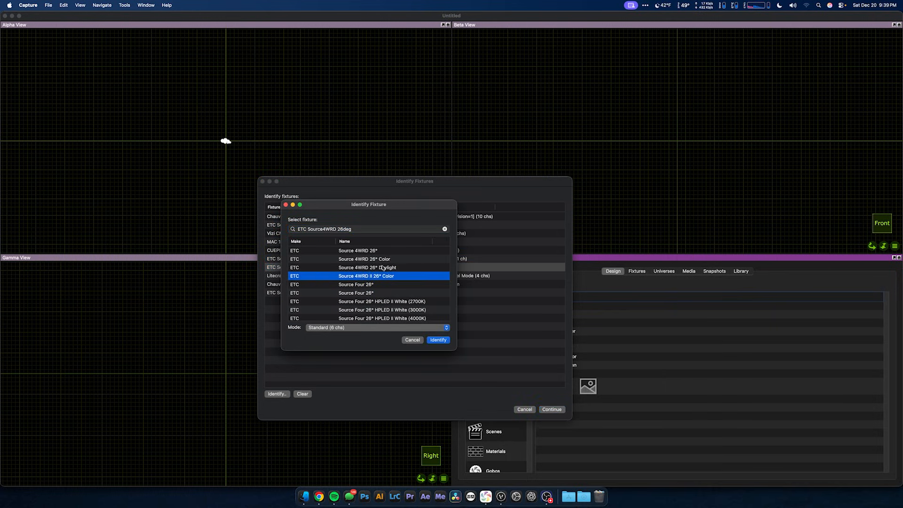
{"action": "left_click", "coordinate": [377, 252]}
{"action": "left_click", "coordinate": [437, 339]}
Step: Identify the Litecraft Stage Blinder P4 as the James Thomas Engineering Molefay 4 Cell Blinder in Control (1 ch) mode
{"action": "double_click", "coordinate": [450, 276]}
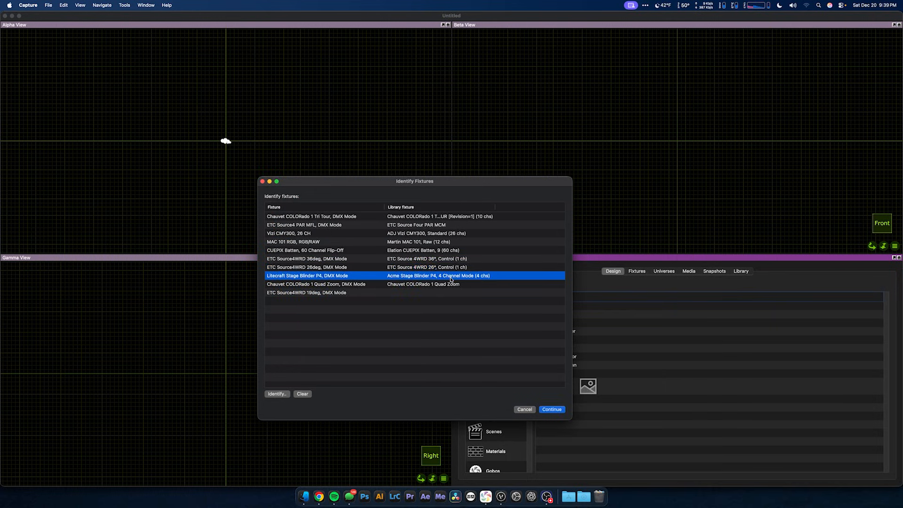
{"action": "scroll", "coordinate": [364, 300], "scroll_direction": "down", "scroll_amount": 5}
{"action": "scroll", "coordinate": [364, 300], "scroll_direction": "down", "scroll_amount": 6}
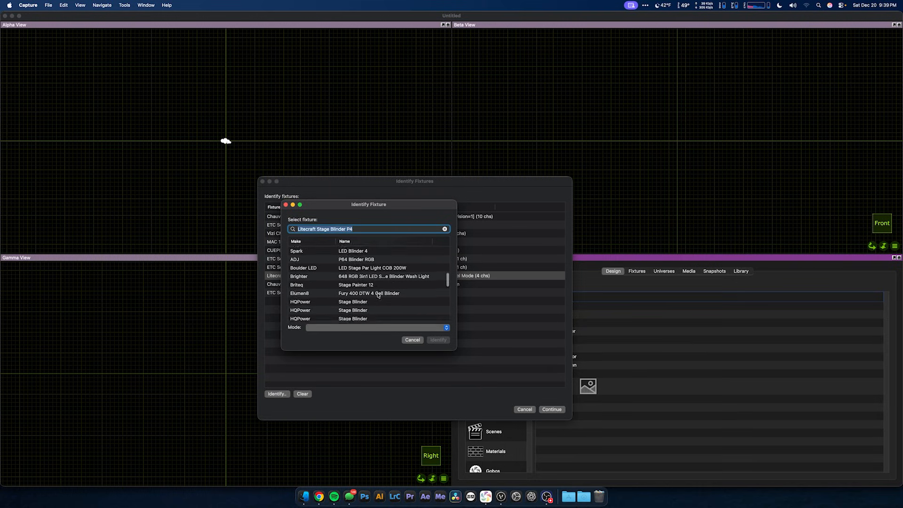
{"action": "left_click", "coordinate": [380, 290]}
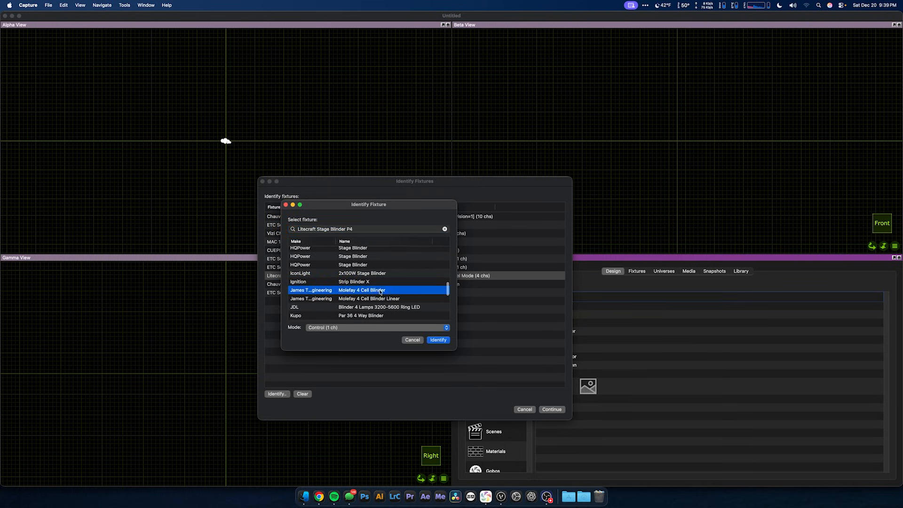
{"action": "left_click", "coordinate": [437, 340]}
Step: Identify the Chauvet COLORado 1 Quad Zoom as the matching library fixture in TOUR (12 chs) mode
{"action": "double_click", "coordinate": [426, 289]}
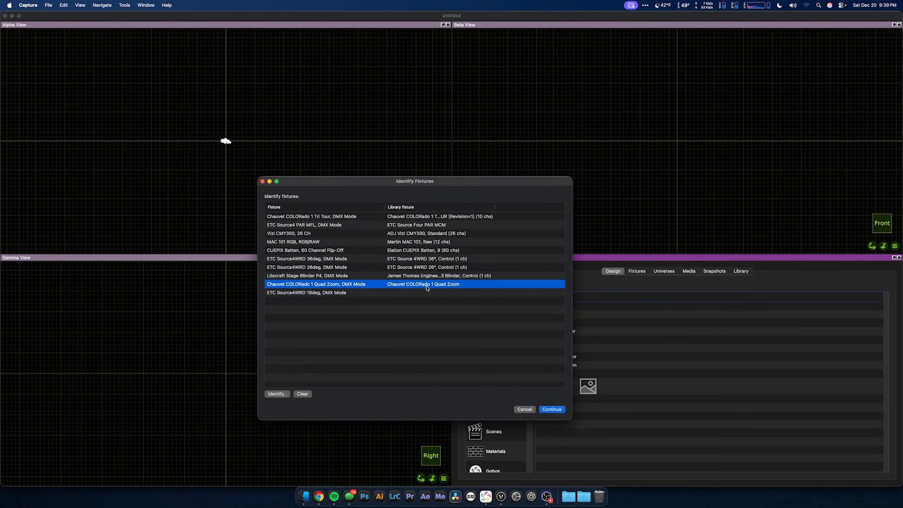
{"action": "left_click", "coordinate": [384, 250]}
{"action": "left_click", "coordinate": [378, 328]}
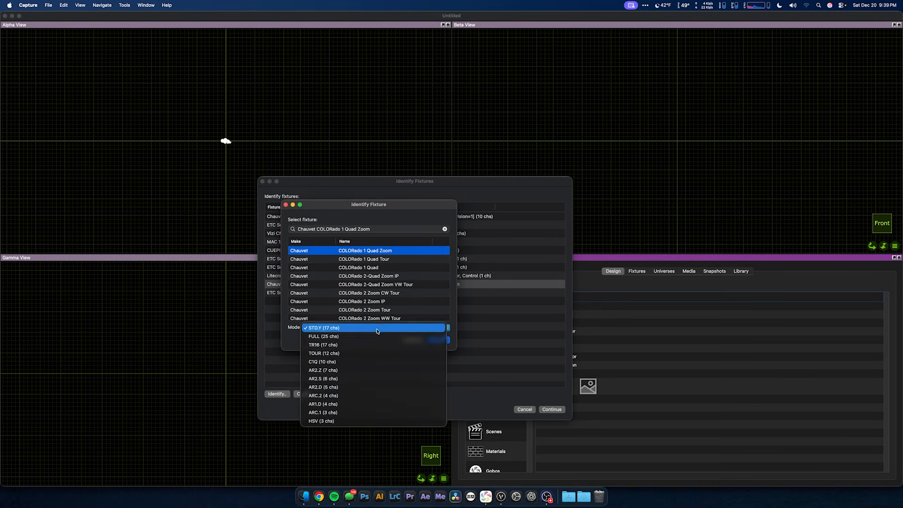
{"action": "left_click", "coordinate": [404, 350]}
{"action": "left_click", "coordinate": [437, 340]}
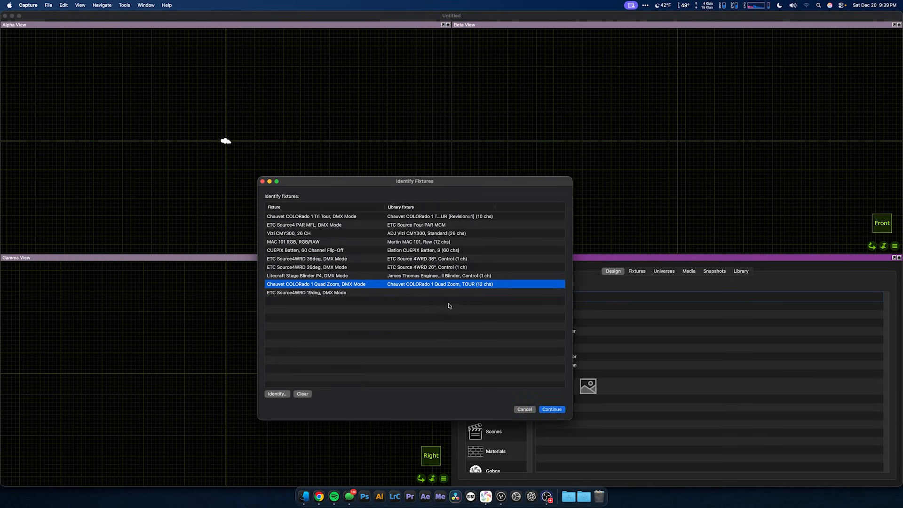
Step: Identify the ETC Source4WRD 19deg fixture as ETC Source 4WRD 19° in Control (1 ch) mode
{"action": "double_click", "coordinate": [420, 292]}
{"action": "left_click", "coordinate": [375, 252]}
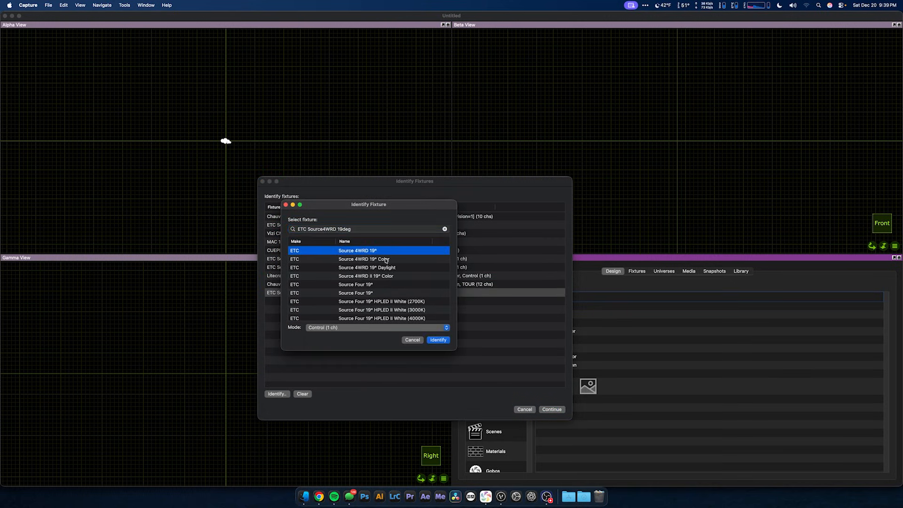
{"action": "left_click", "coordinate": [438, 340]}
{"action": "left_click", "coordinate": [470, 354]}
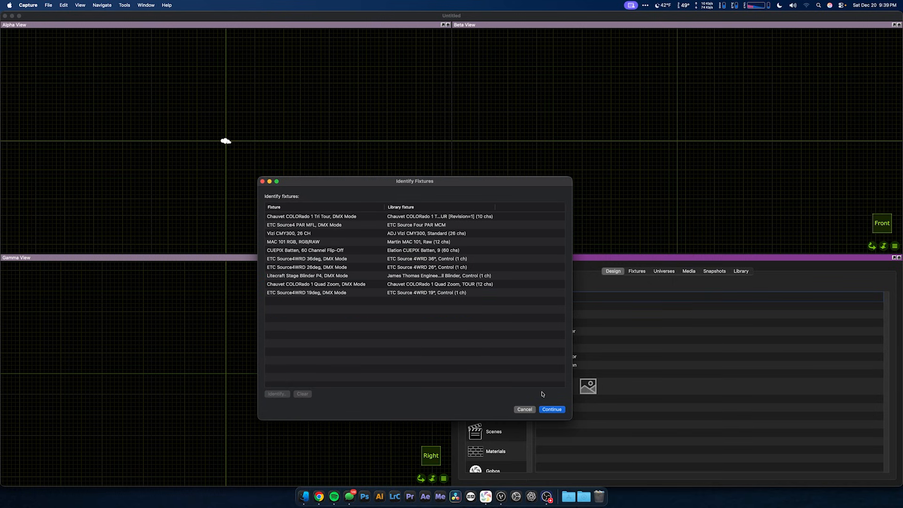
Step: Complete the model import with the identified fixtures, dismiss the import log and deselect the imported objects
{"action": "left_click", "coordinate": [551, 409]}
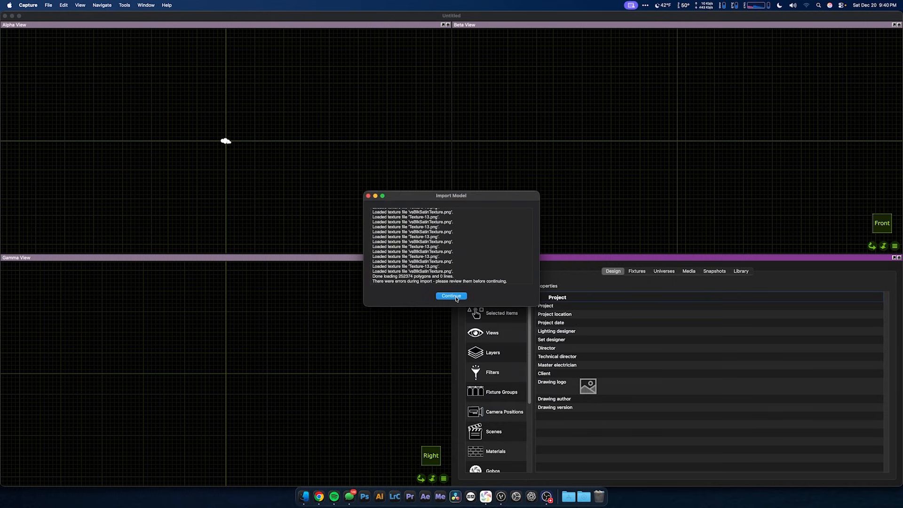
{"action": "left_click", "coordinate": [468, 301]}
{"action": "left_click_drag", "start_coordinate": [732, 327], "coordinate": [216, 185]}
{"action": "left_click", "coordinate": [244, 196]}
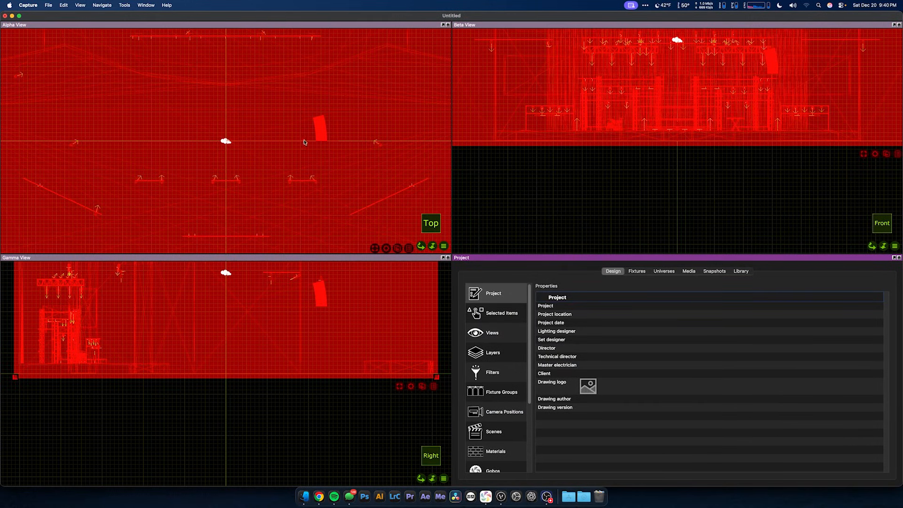
{"action": "left_click", "coordinate": [400, 190]}
Step: Orbit the Alpha view to an angled perspective of the stage and switch it from wireframe to rendered display
{"action": "middle_click_drag", "start_coordinate": [392, 187], "coordinate": [387, 104]}
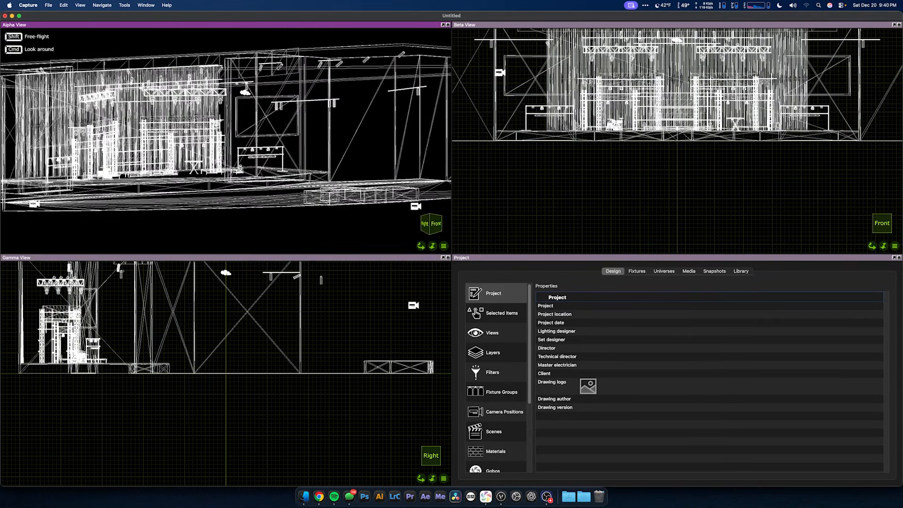
{"action": "left_click", "coordinate": [443, 246]}
{"action": "left_click", "coordinate": [459, 260]}
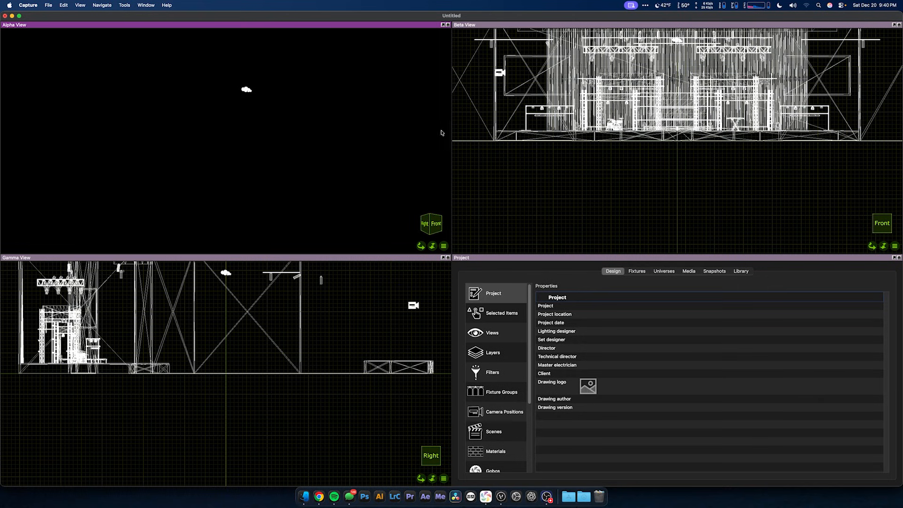
Step: Set the Alpha View's ambient lighting to 100% in the view properties
{"action": "left_click", "coordinate": [485, 317]}
{"action": "left_click", "coordinate": [523, 335]}
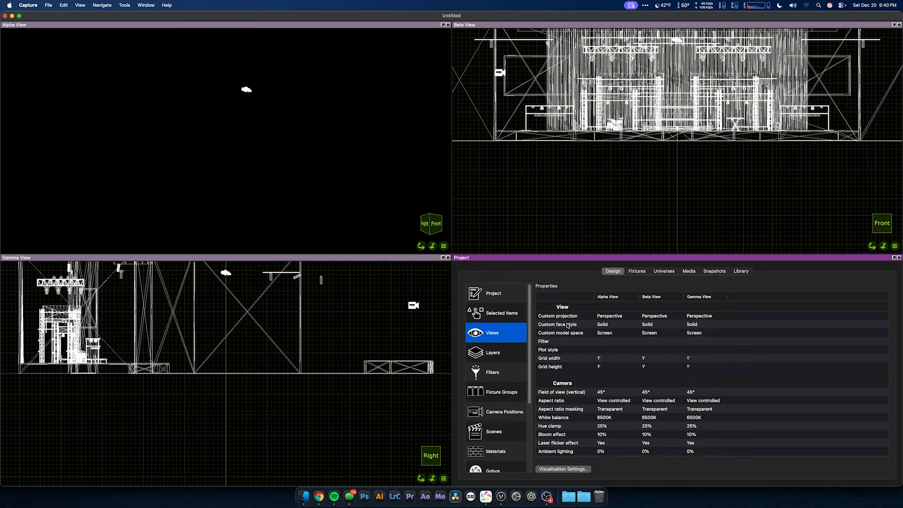
{"action": "scroll", "coordinate": [606, 367], "scroll_direction": "down", "scroll_amount": 3}
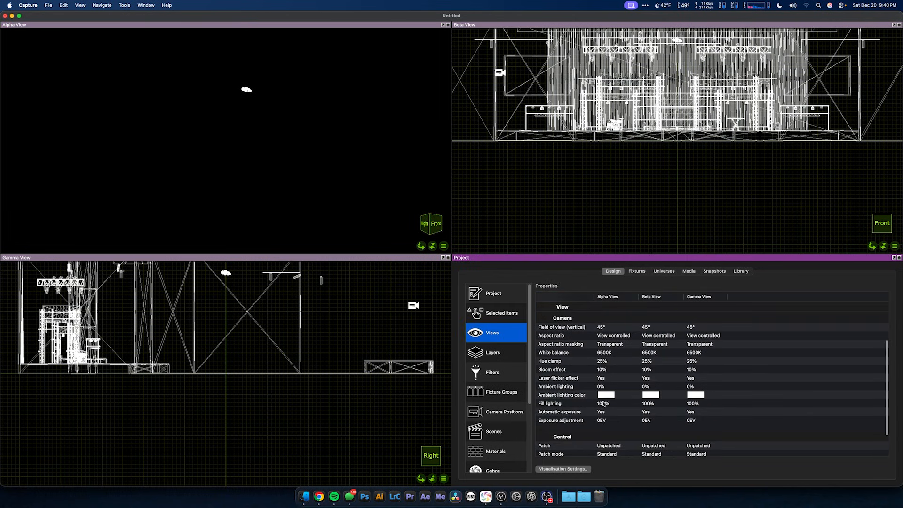
{"action": "left_click", "coordinate": [603, 387]}
{"action": "left_click_drag", "start_coordinate": [574, 384], "coordinate": [650, 384]}
Step: Reframe the Alpha view to show the whole stage from an angled, slightly raised front position
{"action": "right_click_drag", "start_coordinate": [284, 209], "coordinate": [277, 181]}
{"action": "left_click", "coordinate": [255, 27]}
{"action": "left_click", "coordinate": [258, 26]}
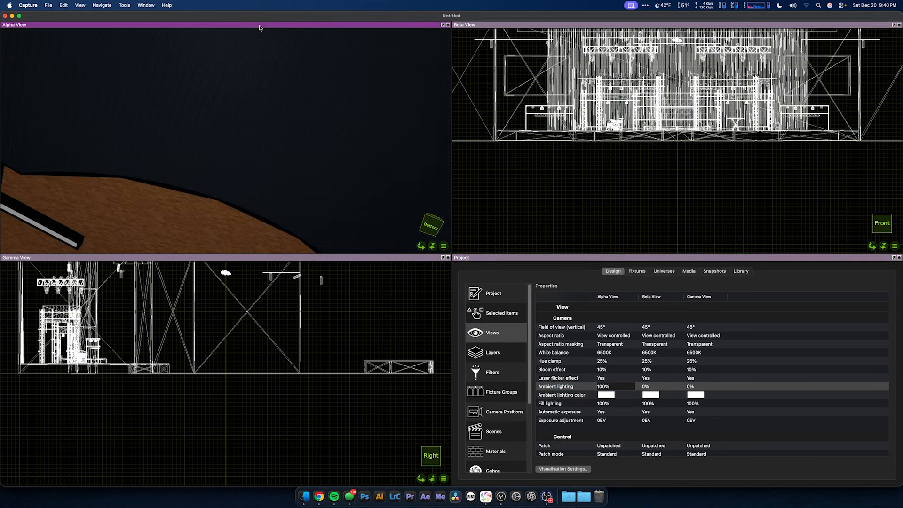
{"action": "key", "text": "super+r"}
{"action": "right_click_drag", "start_coordinate": [285, 152], "coordinate": [325, 155], "text": "shift"}
{"action": "right_click_drag", "start_coordinate": [236, 160], "coordinate": [257, 140], "text": "shift"}
{"action": "scroll", "coordinate": [256, 139], "scroll_direction": "up", "scroll_amount": 5}
{"action": "scroll", "coordinate": [257, 141], "scroll_direction": "down", "scroll_amount": 2}
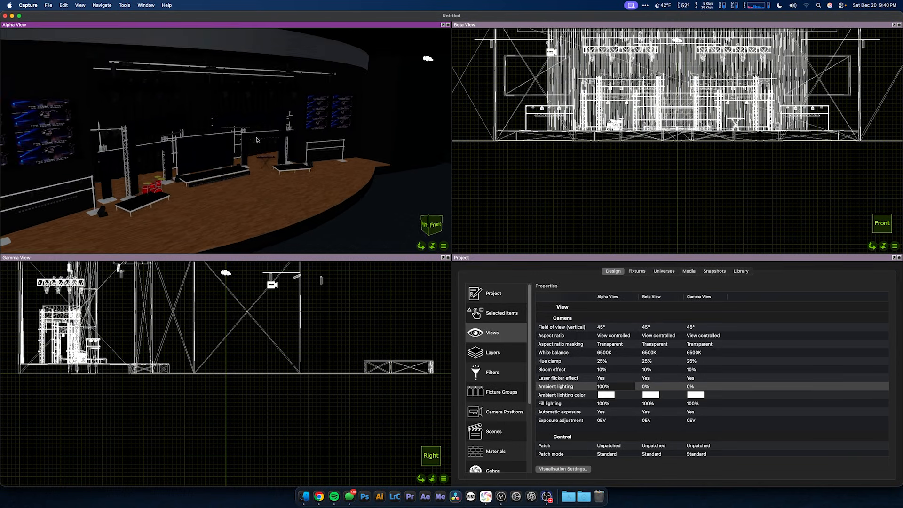
{"action": "scroll", "coordinate": [136, 111], "scroll_direction": "up", "scroll_amount": 3}
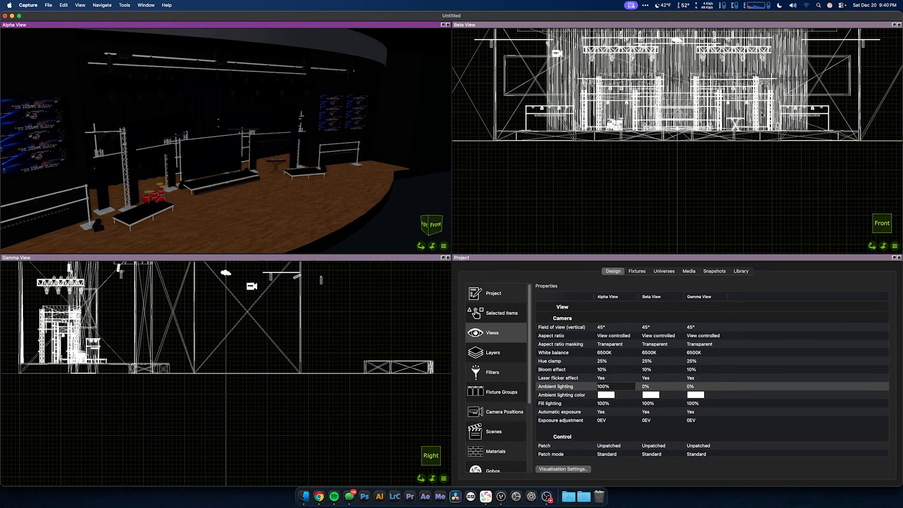
Step: Review the universes and the project fixture list, examining the fixtures' patch addresses and modes
{"action": "left_click", "coordinate": [664, 272]}
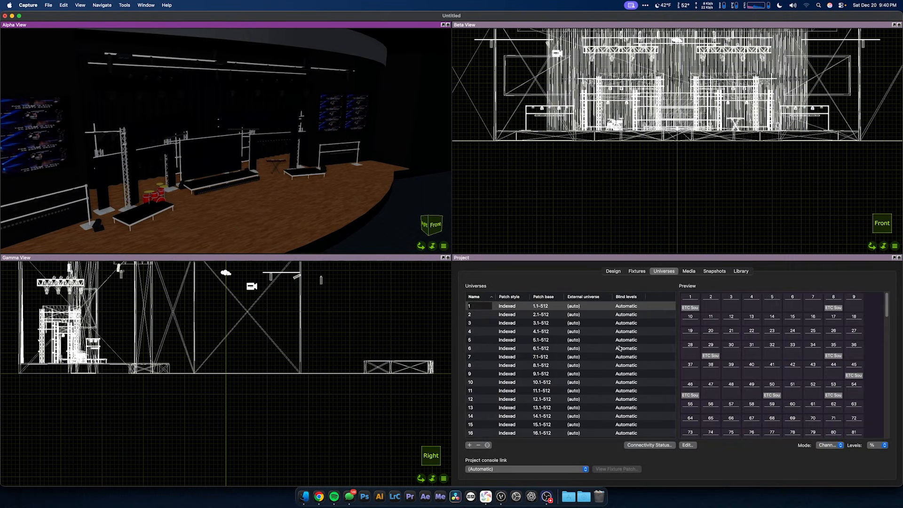
{"action": "left_click", "coordinate": [637, 272]}
{"action": "scroll", "coordinate": [614, 380], "scroll_direction": "down", "scroll_amount": 3}
{"action": "scroll", "coordinate": [614, 380], "scroll_direction": "down", "scroll_amount": 10}
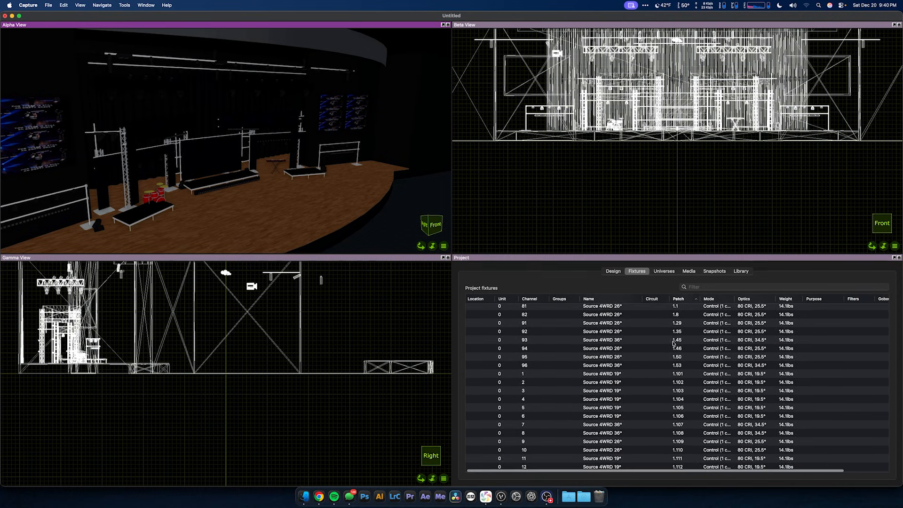
{"action": "scroll", "coordinate": [673, 343], "scroll_direction": "down", "scroll_amount": 15}
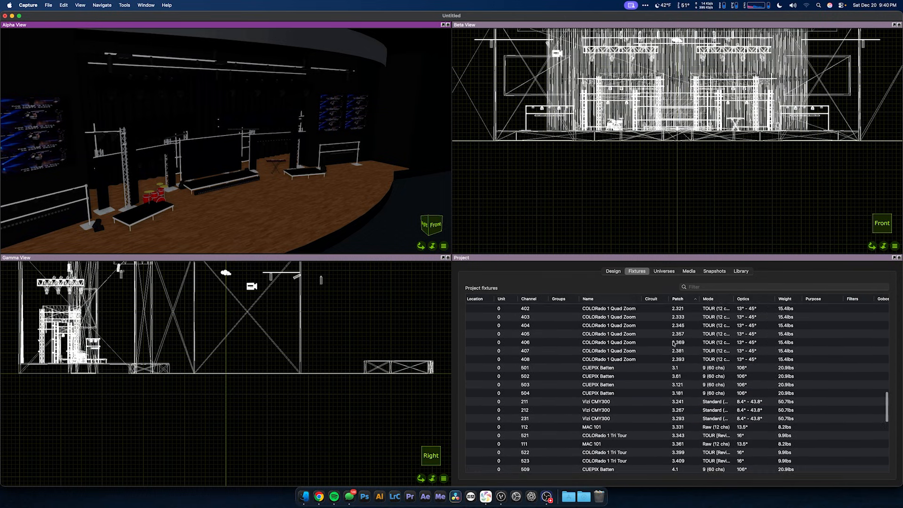
{"action": "scroll", "coordinate": [674, 341], "scroll_direction": "down", "scroll_amount": 10}
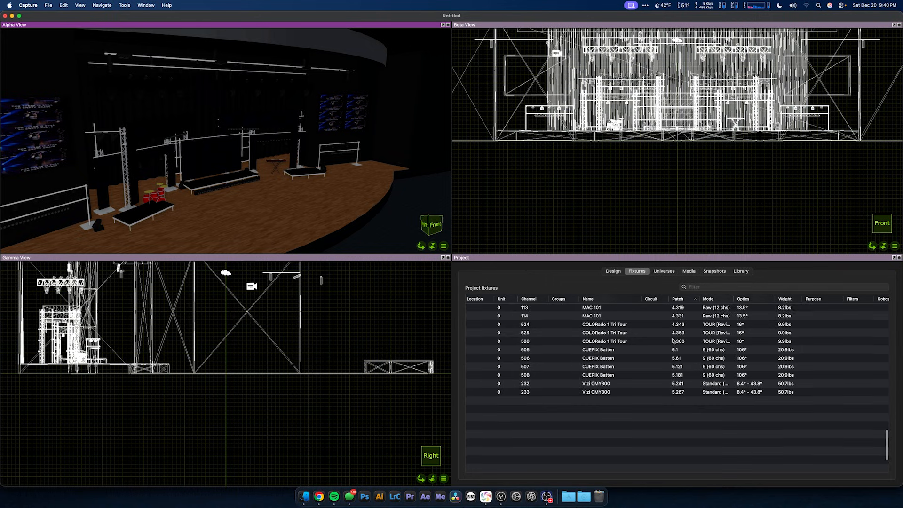
Step: Sort the project fixtures by channel and check their channel numbers and patch addresses
{"action": "left_click", "coordinate": [527, 299]}
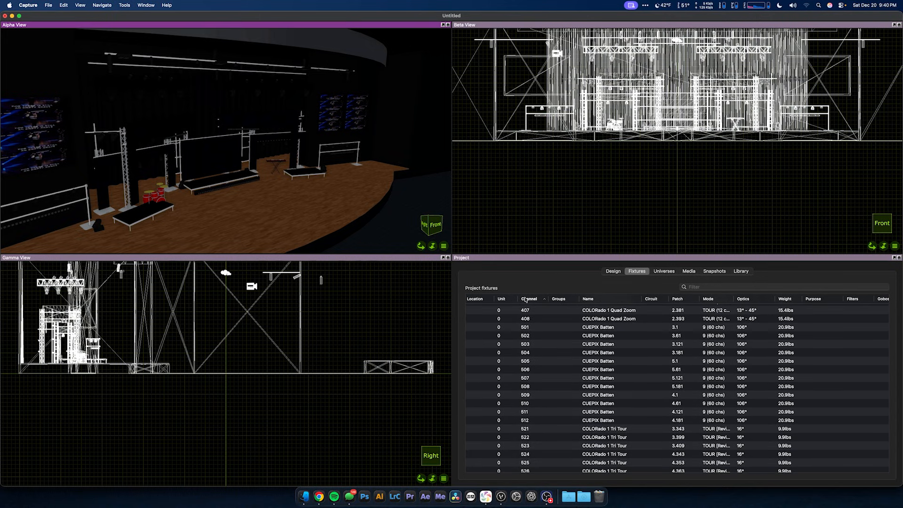
{"action": "scroll", "coordinate": [616, 343], "scroll_direction": "up", "scroll_amount": 2}
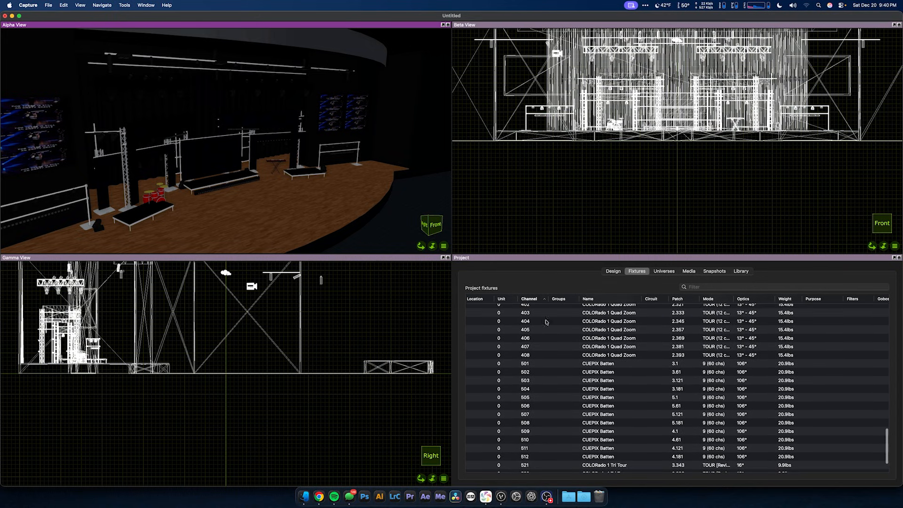
{"action": "scroll", "coordinate": [706, 380], "scroll_direction": "up", "scroll_amount": 15}
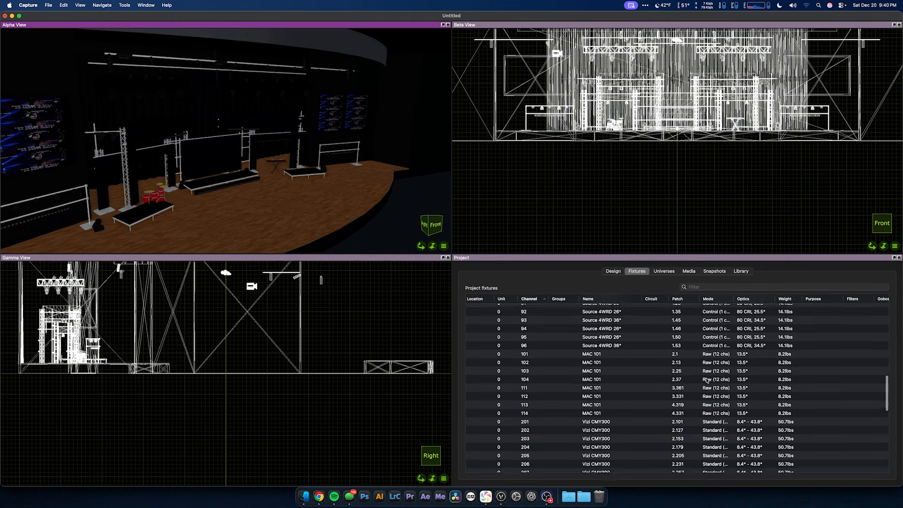
{"action": "scroll", "coordinate": [707, 380], "scroll_direction": "up", "scroll_amount": 10}
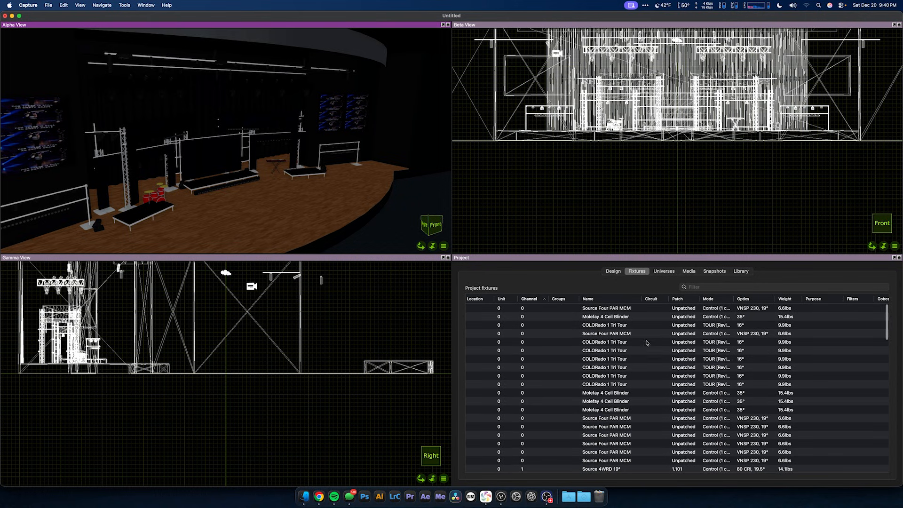
Step: Select an unpatched COLORado 1 Tri Tour in the fixture list to locate it in the views
{"action": "left_click", "coordinate": [625, 344]}
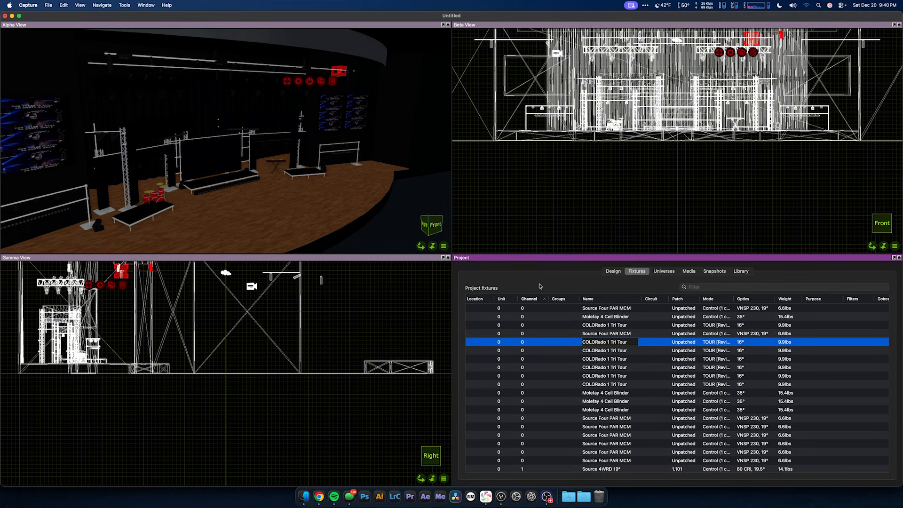
{"action": "left_click", "coordinate": [382, 353]}
{"action": "scroll", "coordinate": [621, 378], "scroll_direction": "down", "scroll_amount": 8}
{"action": "scroll", "coordinate": [621, 378], "scroll_direction": "down", "scroll_amount": 1}
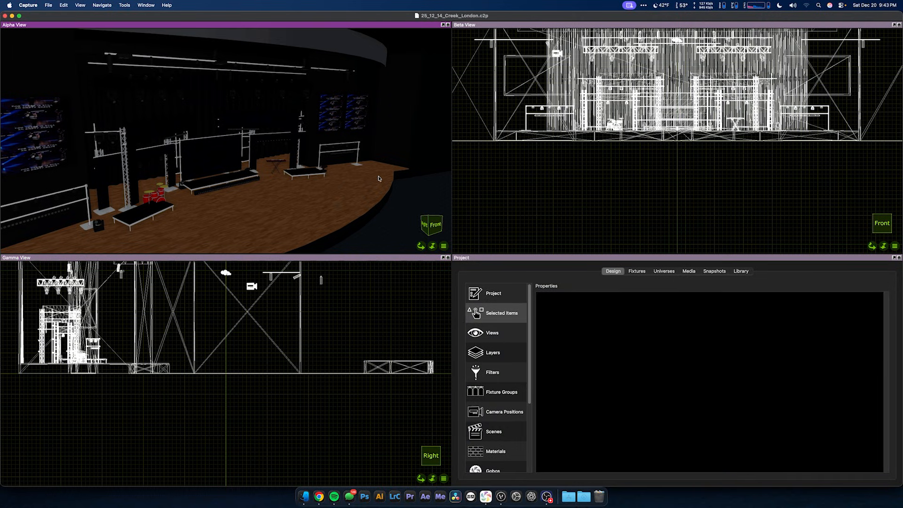
Step: Show the universes list and widen the External universe column to fit the full MA viz-key universe names
{"action": "left_click", "coordinate": [663, 271]}
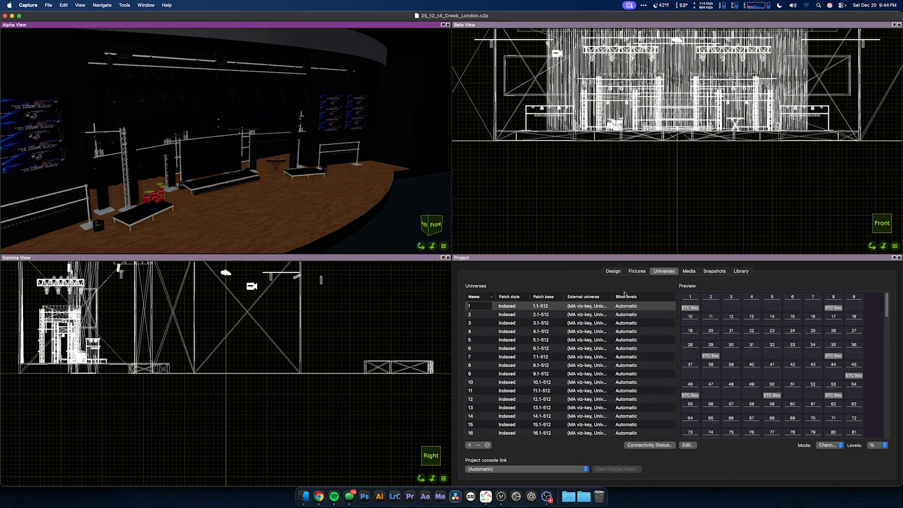
{"action": "double_click", "coordinate": [613, 296]}
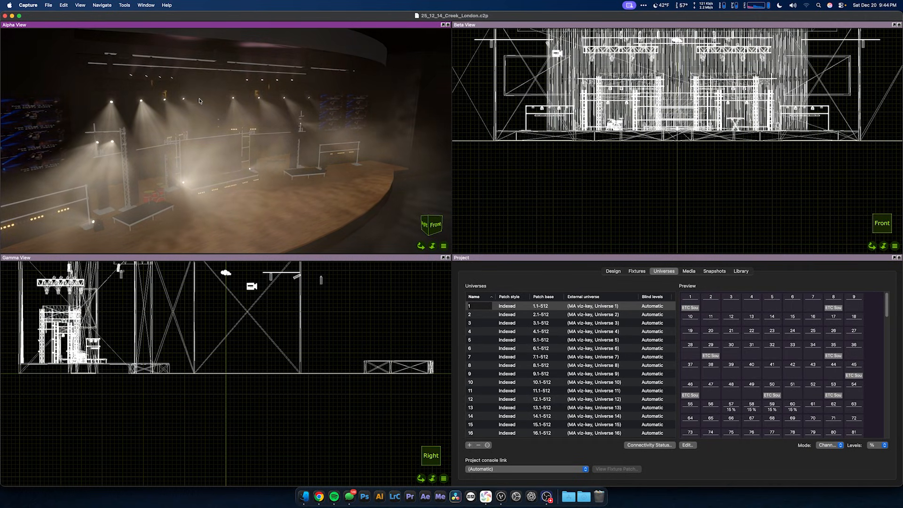
Step: Focus the row of eight overhead truss fixtures in the Alpha view one by one down onto the stage floor
{"action": "left_click", "coordinate": [134, 80]}
{"action": "right_click_drag", "start_coordinate": [183, 202], "coordinate": [214, 197]}
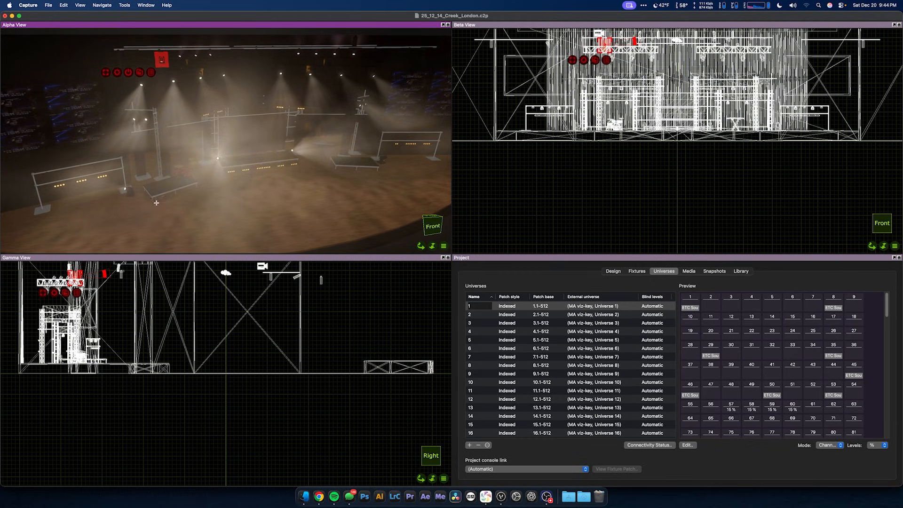
{"action": "left_click", "coordinate": [181, 57]}
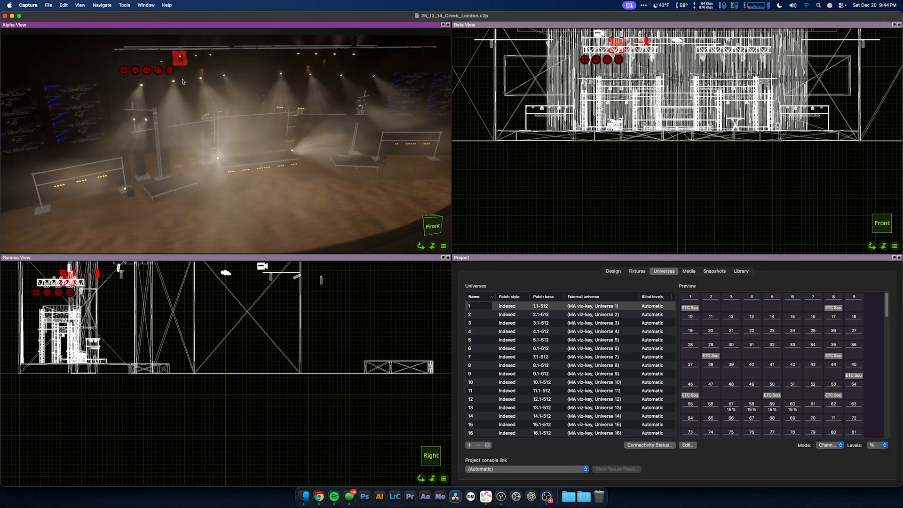
{"action": "left_click_drag", "start_coordinate": [196, 58], "coordinate": [199, 198]}
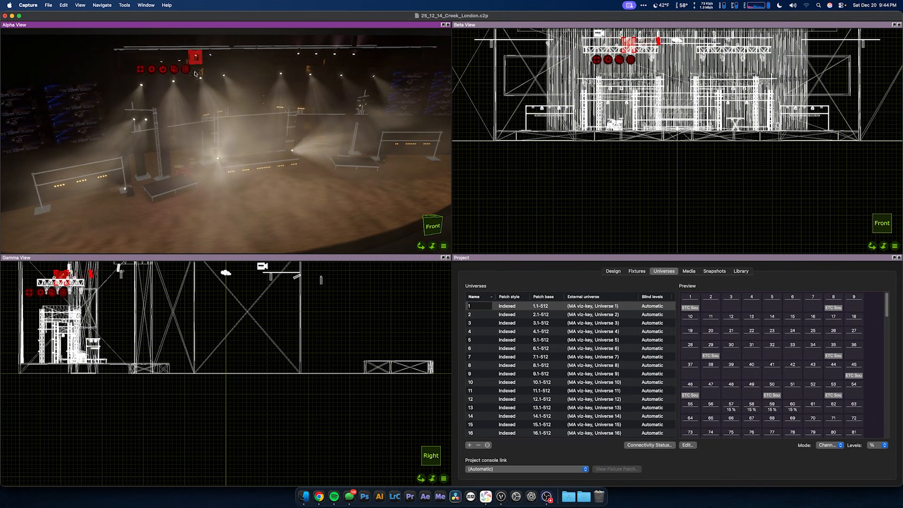
{"action": "left_click_drag", "start_coordinate": [212, 67], "coordinate": [222, 188]}
{"action": "left_click_drag", "start_coordinate": [300, 60], "coordinate": [304, 173]}
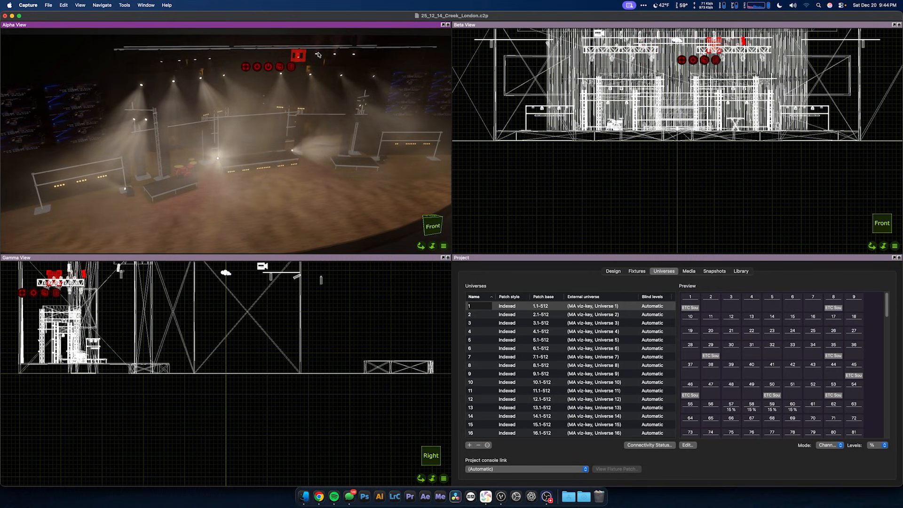
{"action": "left_click_drag", "start_coordinate": [318, 55], "coordinate": [316, 68]}
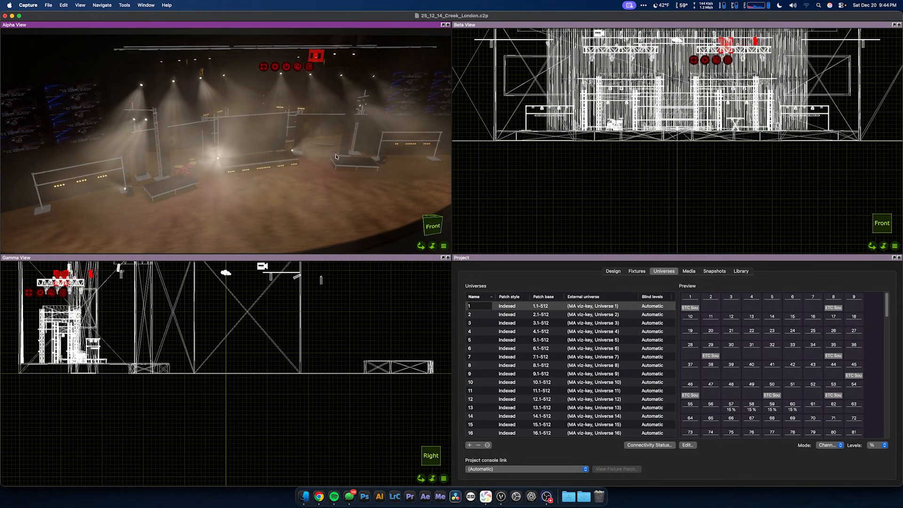
{"action": "left_click_drag", "start_coordinate": [336, 55], "coordinate": [356, 66]}
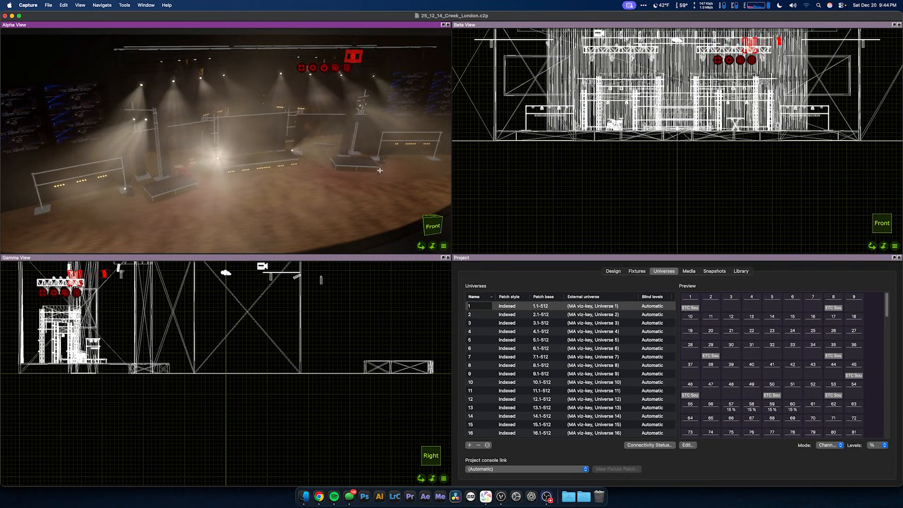
Step: Maximize the Alpha view, examine the lit stage centred in the front view, and restore the multi-view layout
{"action": "double_click", "coordinate": [368, 25]}
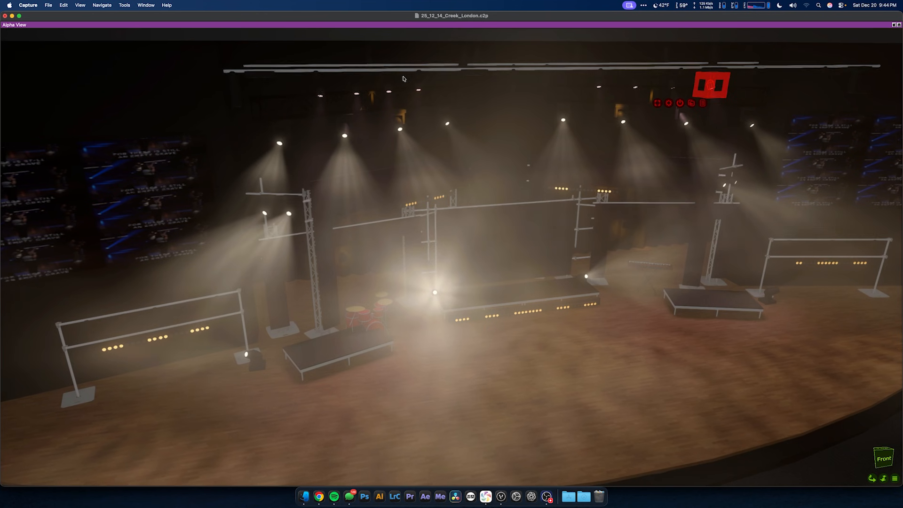
{"action": "middle_click_drag", "start_coordinate": [403, 79], "coordinate": [520, 129]}
{"action": "key", "text": "super+2"}
{"action": "mouse_move", "coordinate": [508, 198]}
{"action": "middle_mouse_down"}
{"action": "mouse_move", "coordinate": [436, 167]}
{"action": "mouse_move", "coordinate": [499, 193]}
{"action": "mouse_move", "coordinate": [497, 201]}
{"action": "middle_mouse_up"}
{"action": "left_click", "coordinate": [516, 211]}
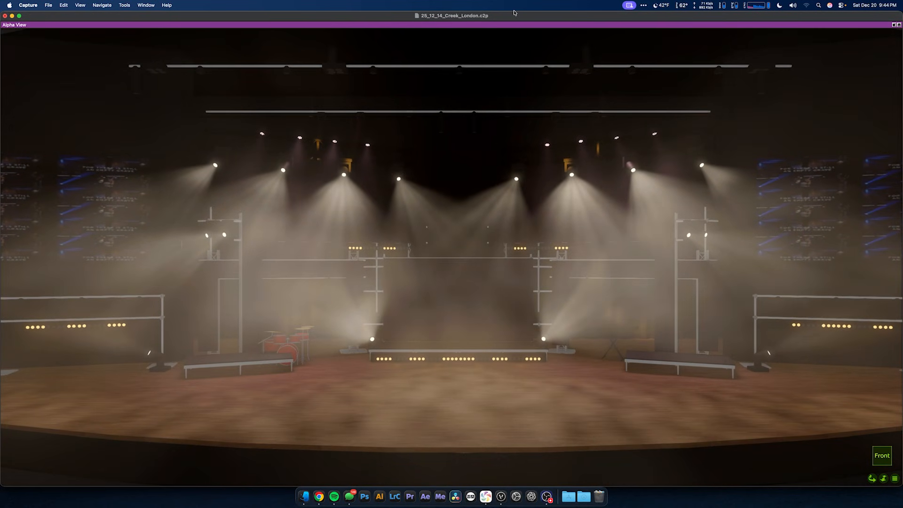
{"action": "double_click", "coordinate": [519, 26]}
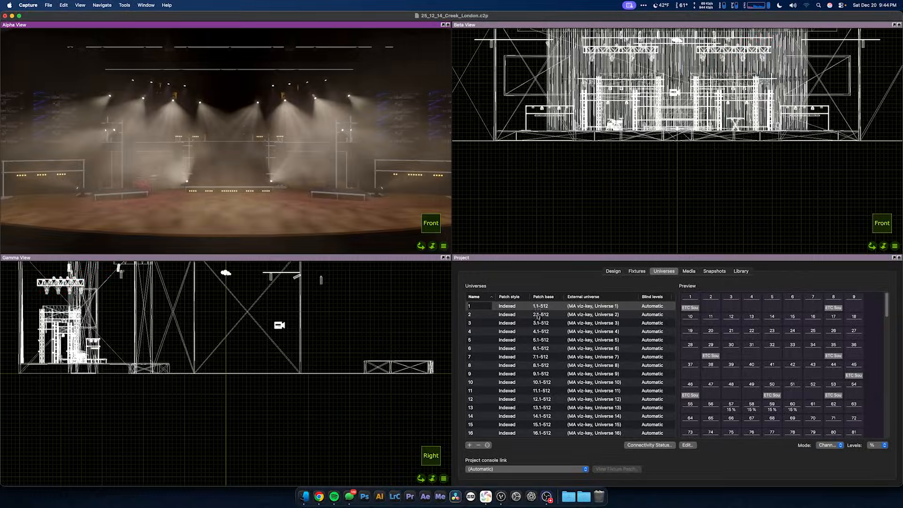
Step: Set the Alpha View's ambient lighting to 0% in the view properties
{"action": "left_click", "coordinate": [613, 270]}
{"action": "left_click", "coordinate": [513, 332]}
{"action": "scroll", "coordinate": [598, 450], "scroll_direction": "down", "scroll_amount": 2}
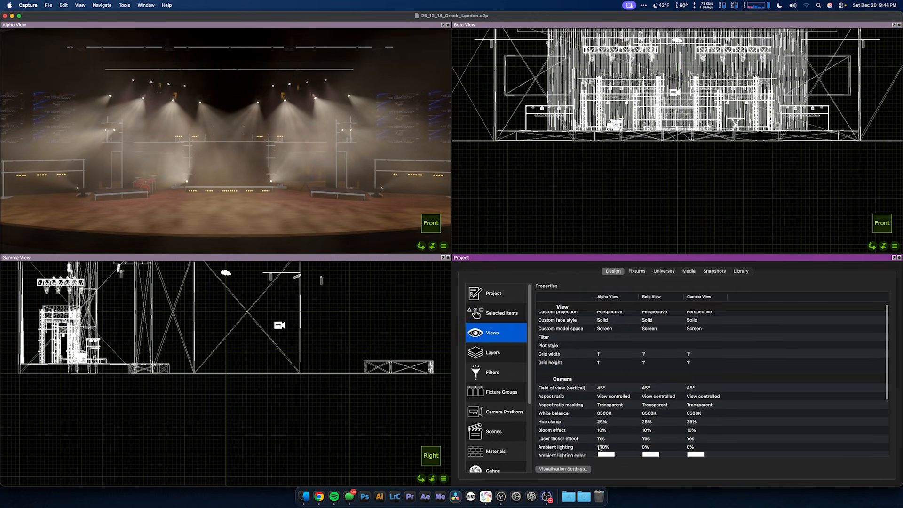
{"action": "left_click", "coordinate": [605, 446]}
{"action": "left_click_drag", "start_coordinate": [638, 443], "coordinate": [562, 443]}
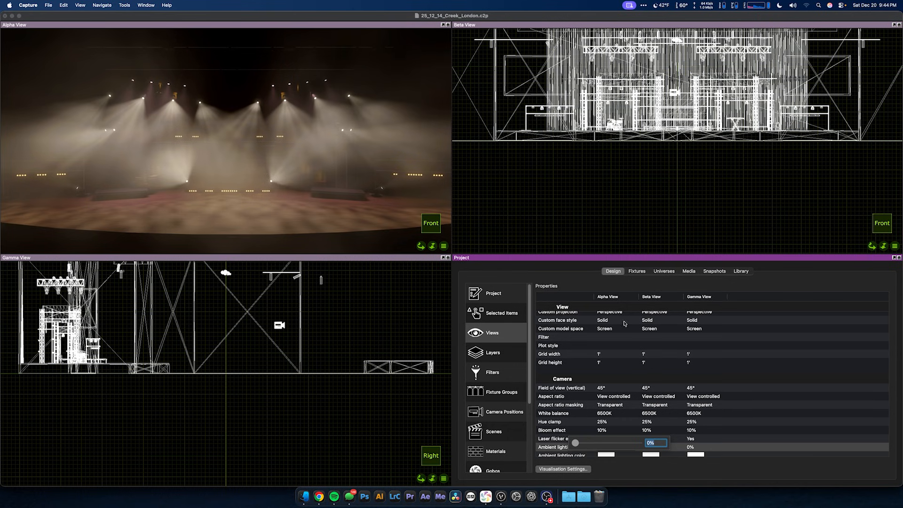
Step: Select all the Vizi CMY300 fixtures, channels 201 to 234, in the project fixtures list
{"action": "left_click", "coordinate": [636, 271]}
{"action": "scroll", "coordinate": [618, 345], "scroll_direction": "down", "scroll_amount": 3}
{"action": "scroll", "coordinate": [616, 345], "scroll_direction": "down", "scroll_amount": 15}
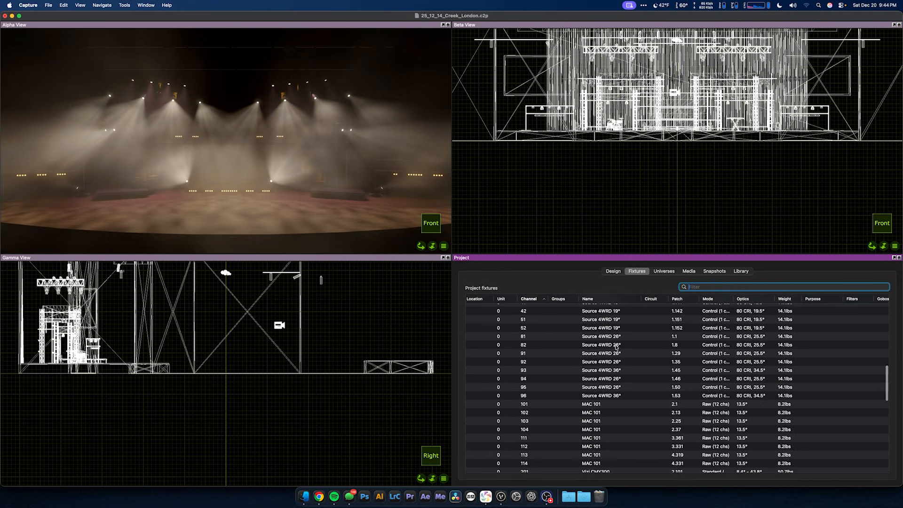
{"action": "left_click", "coordinate": [609, 317]}
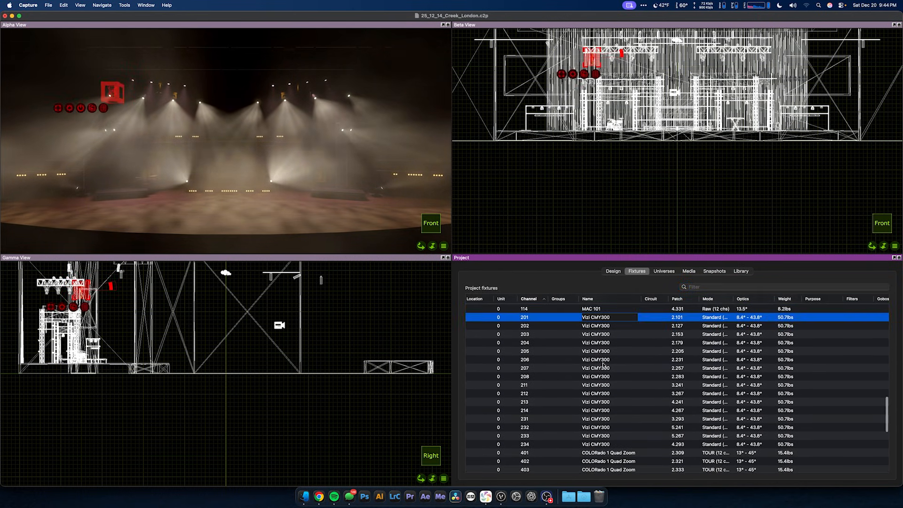
{"action": "left_click", "coordinate": [594, 444], "text": "shift"}
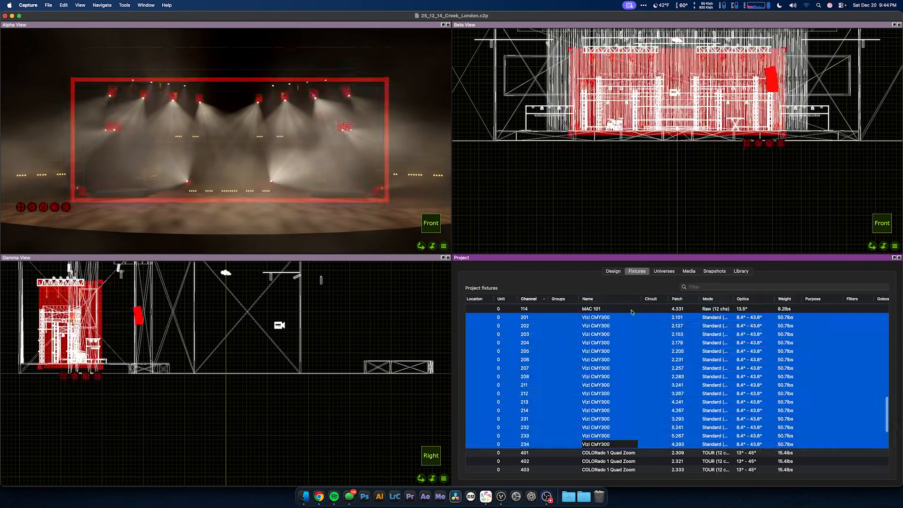
Step: Set Simulate focus to No for the selected Vizi CMY300 fixtures and clear the selection
{"action": "left_click", "coordinate": [613, 271]}
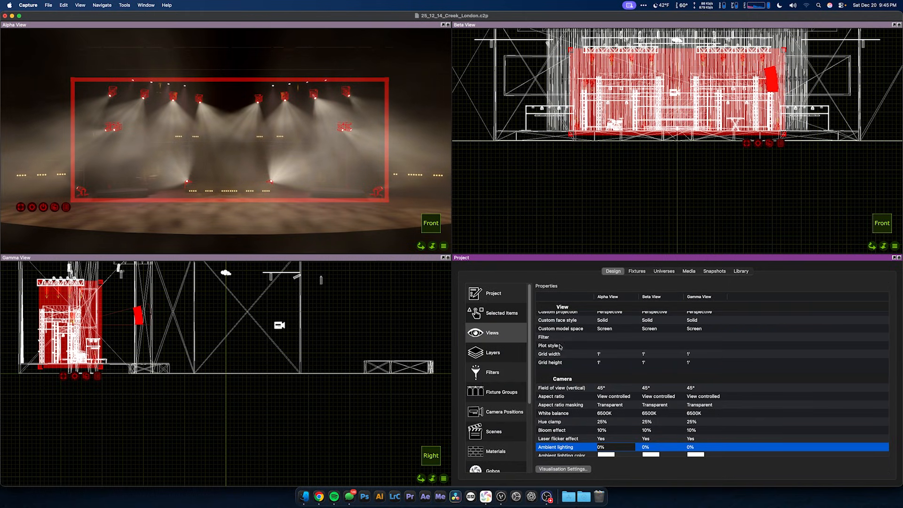
{"action": "scroll", "coordinate": [553, 373], "scroll_direction": "down", "scroll_amount": 5}
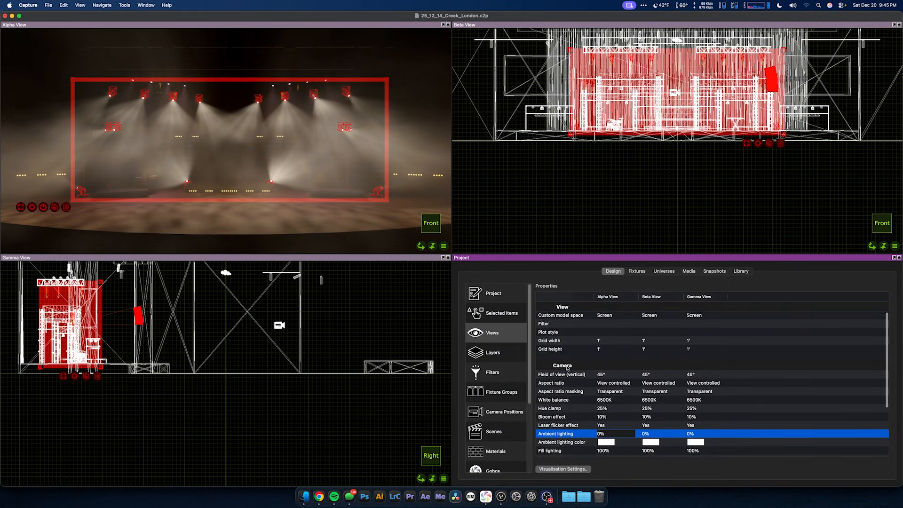
{"action": "left_click", "coordinate": [506, 321]}
{"action": "scroll", "coordinate": [590, 374], "scroll_direction": "down", "scroll_amount": 5}
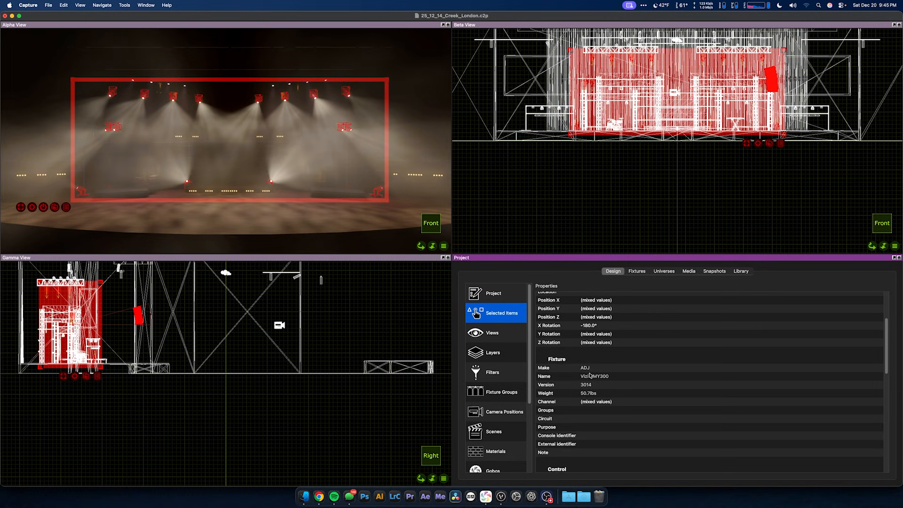
{"action": "scroll", "coordinate": [591, 375], "scroll_direction": "down", "scroll_amount": 5}
{"action": "left_click", "coordinate": [587, 349]}
{"action": "left_click", "coordinate": [591, 358]}
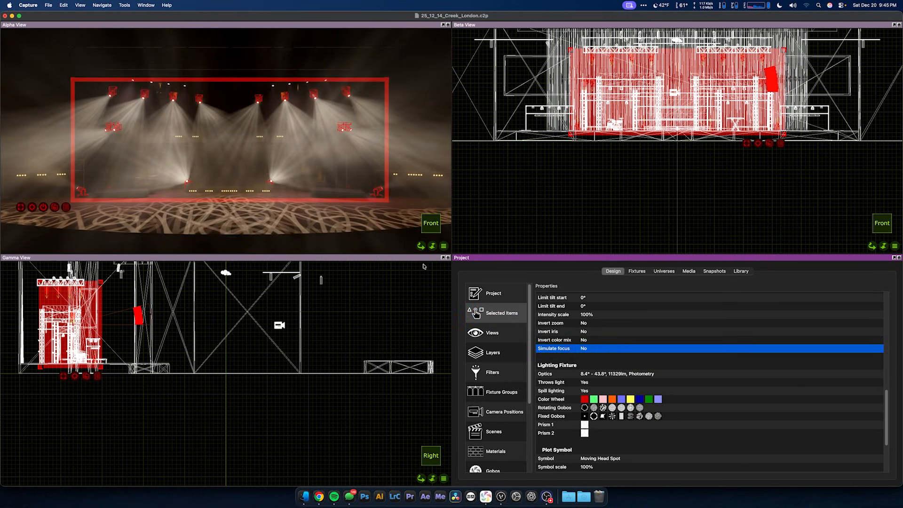
{"action": "left_click", "coordinate": [316, 229]}
{"action": "key", "text": "Escape"}
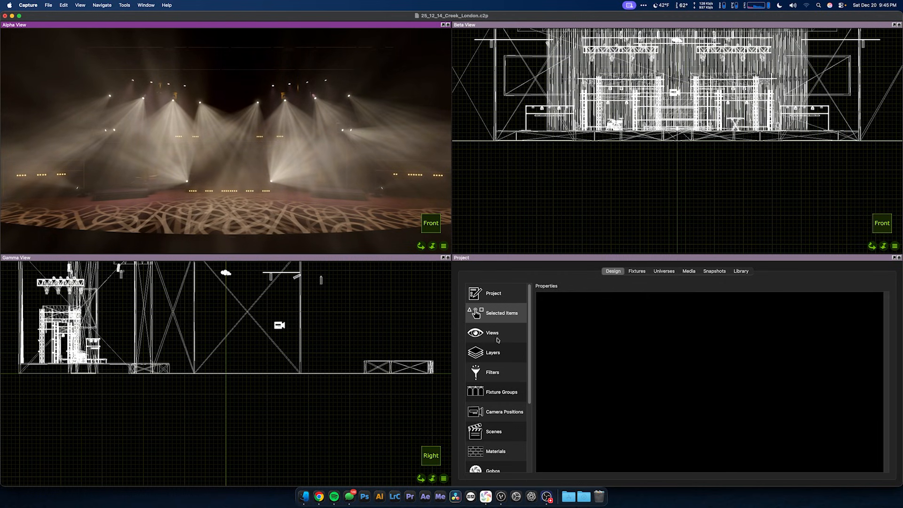
Step: Set the screen colour of the Lighting_Ground, Lighting_Top and Lighting_Wash layers to blue
{"action": "left_click", "coordinate": [494, 352]}
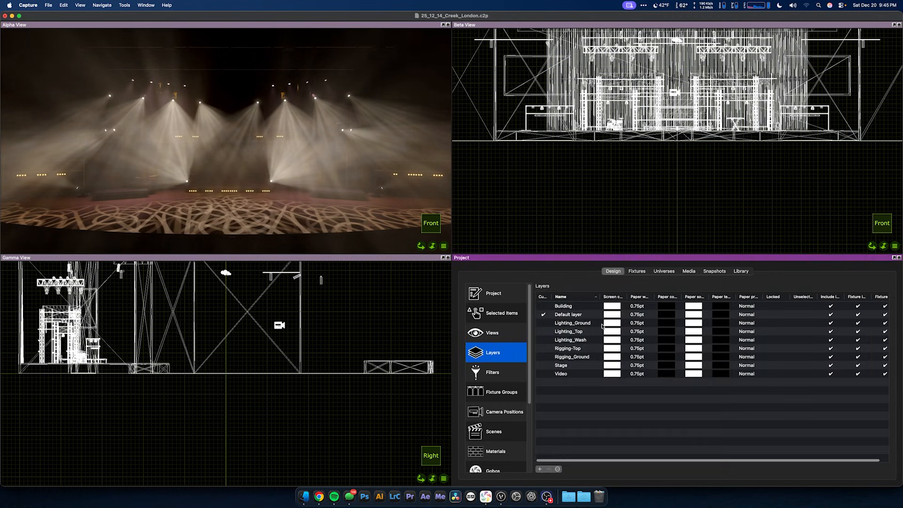
{"action": "left_click", "coordinate": [587, 324]}
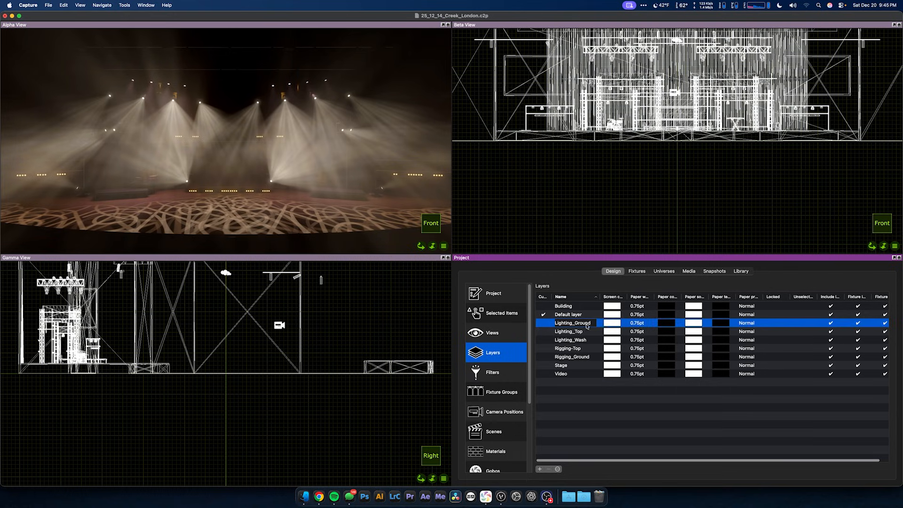
{"action": "left_click", "coordinate": [612, 324]}
{"action": "left_click", "coordinate": [631, 342]}
{"action": "left_click", "coordinate": [654, 387]}
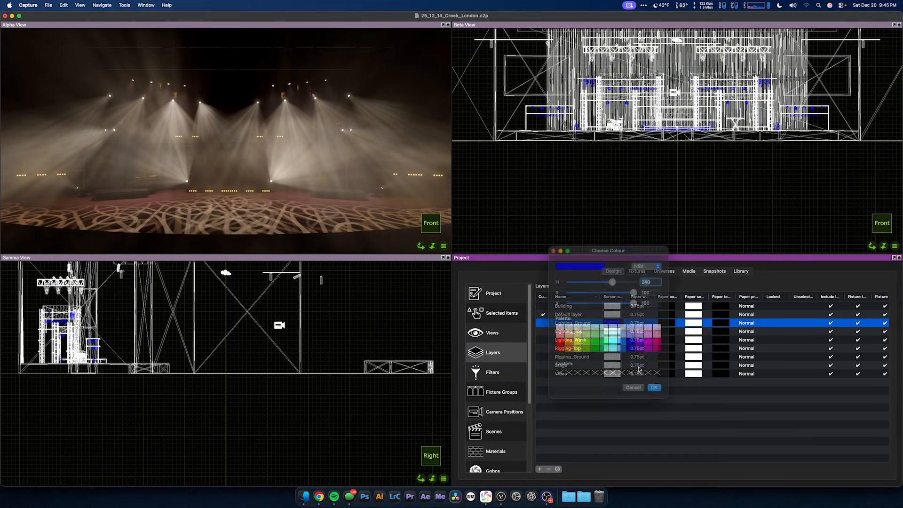
{"action": "left_click", "coordinate": [610, 333]}
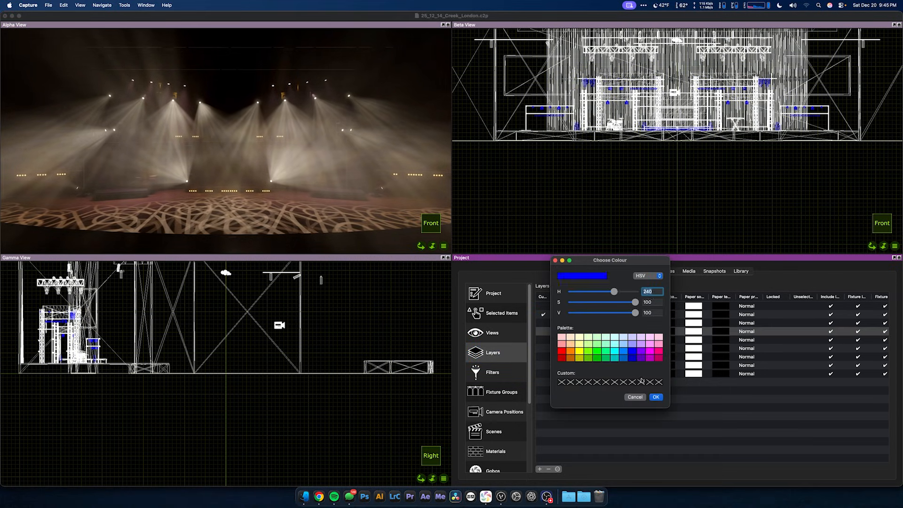
{"action": "left_click", "coordinate": [654, 397]}
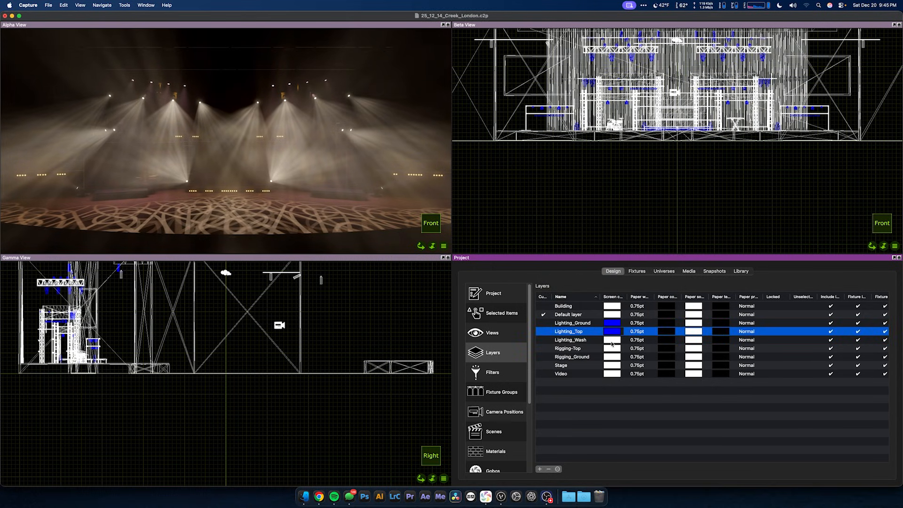
{"action": "left_click", "coordinate": [609, 340]}
{"action": "left_click", "coordinate": [633, 361]}
{"action": "left_click", "coordinate": [657, 407]}
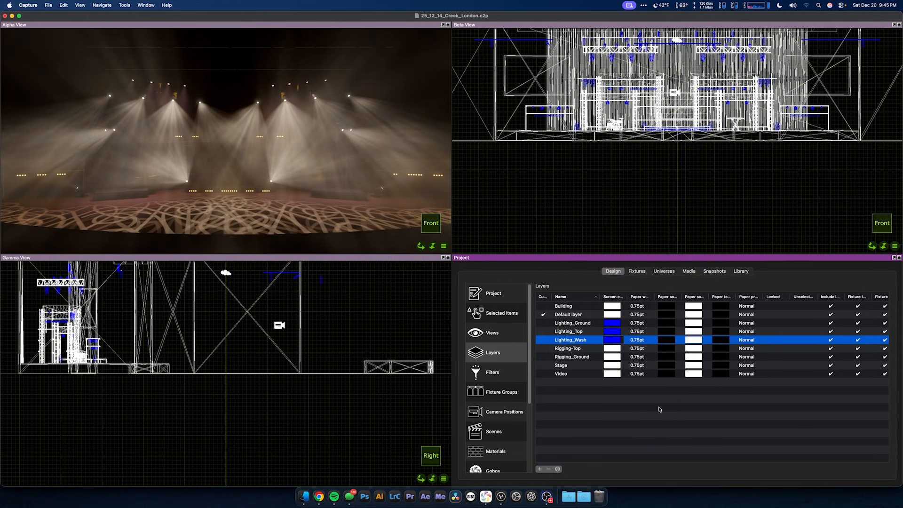
Step: Set the screen colour of the Rigging-Top and Rigging_Ground layers to green
{"action": "left_click", "coordinate": [607, 348]}
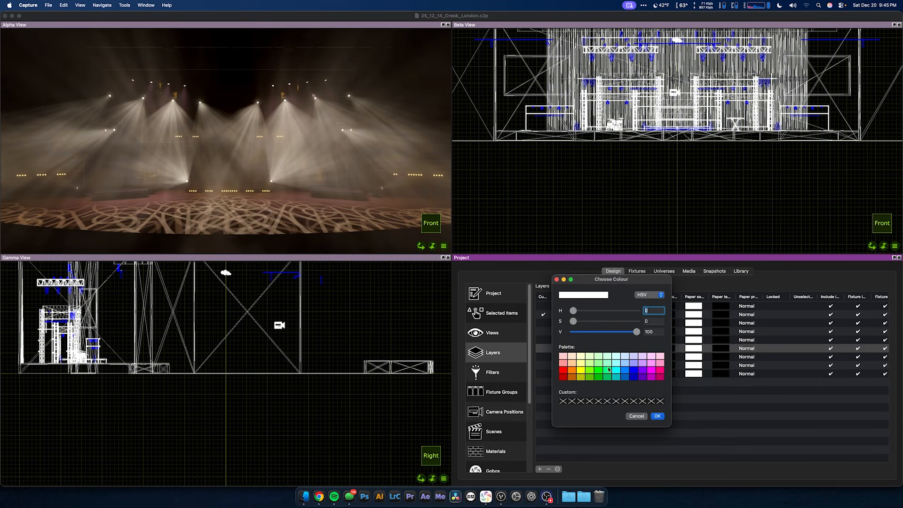
{"action": "left_click", "coordinate": [599, 372]}
{"action": "left_click", "coordinate": [657, 416]}
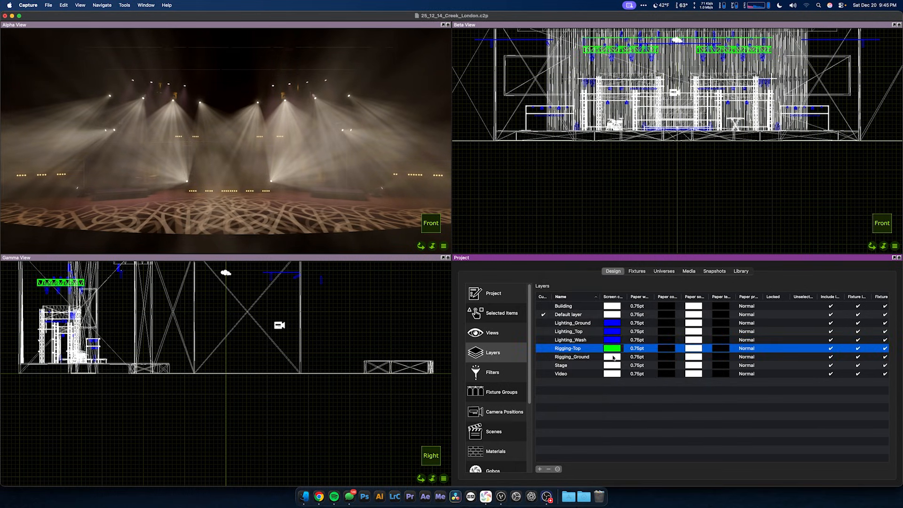
{"action": "left_click", "coordinate": [612, 359]}
{"action": "left_click", "coordinate": [599, 377]}
{"action": "left_click", "coordinate": [658, 423]}
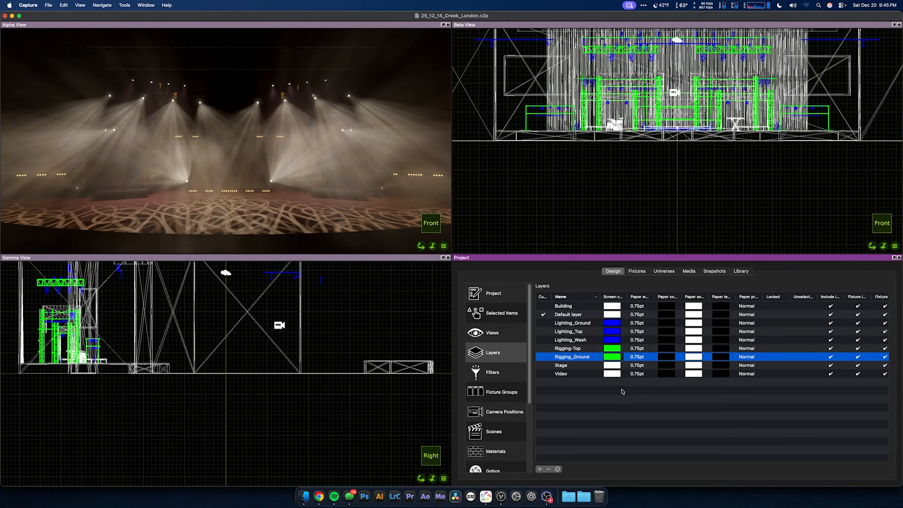
Step: Set the Stage layer's screen colour to magenta
{"action": "left_click", "coordinate": [611, 366]}
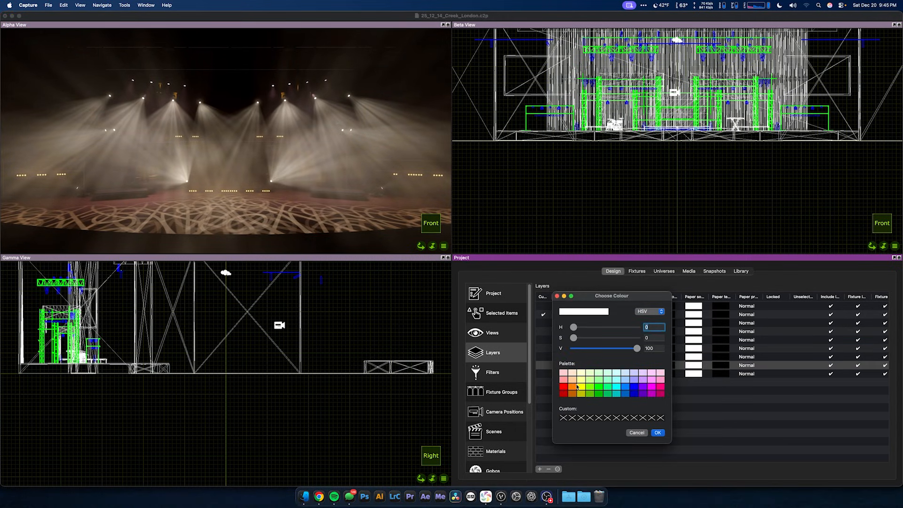
{"action": "left_click", "coordinate": [652, 388]}
{"action": "left_click", "coordinate": [657, 432]}
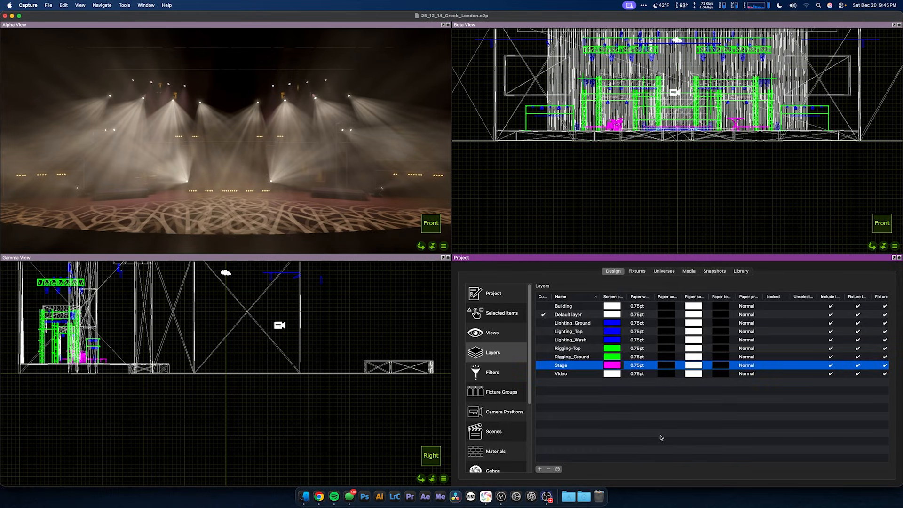
Step: Change the Stage layer's screen colour to yellow
{"action": "left_click", "coordinate": [614, 367]}
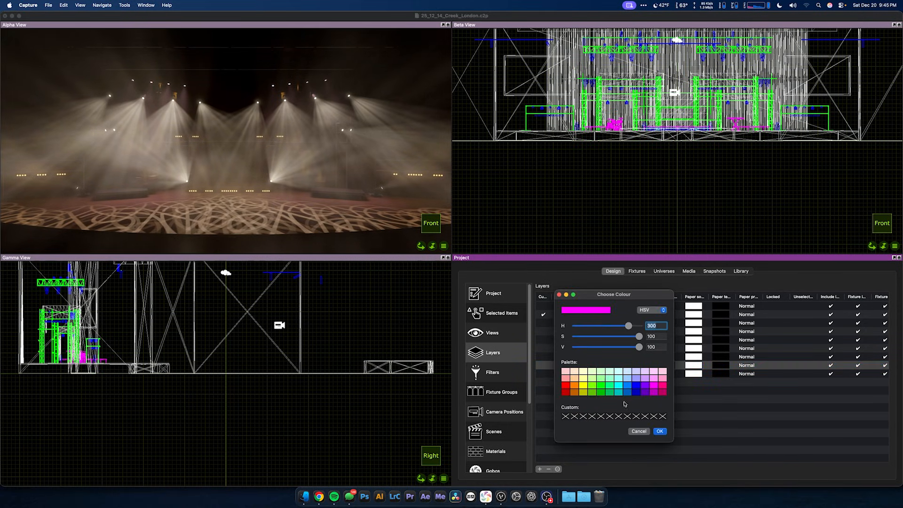
{"action": "left_click", "coordinate": [584, 385]}
{"action": "left_click", "coordinate": [660, 431]}
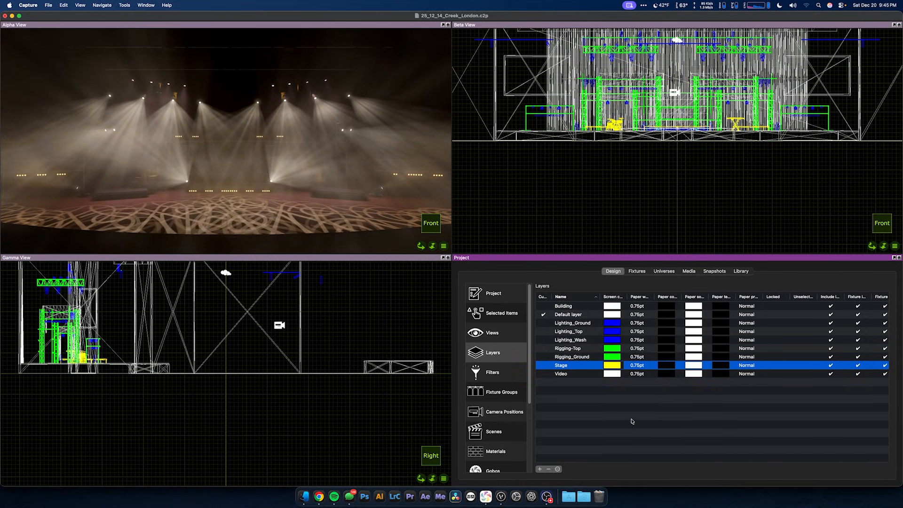
Step: Set the Video layer's screen colour to magenta and the Building layer's screen colour to orange
{"action": "left_click", "coordinate": [613, 374]}
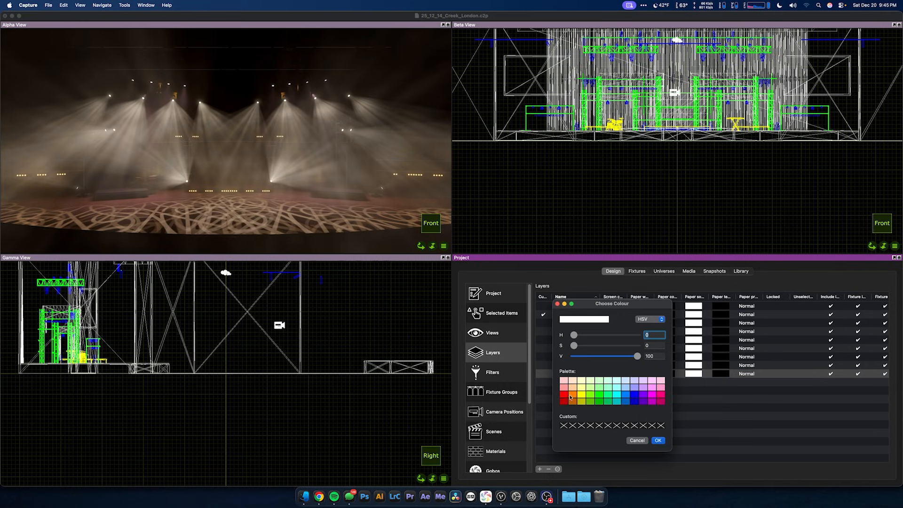
{"action": "left_click", "coordinate": [659, 398]}
{"action": "left_click", "coordinate": [658, 440]}
{"action": "left_click", "coordinate": [610, 309]}
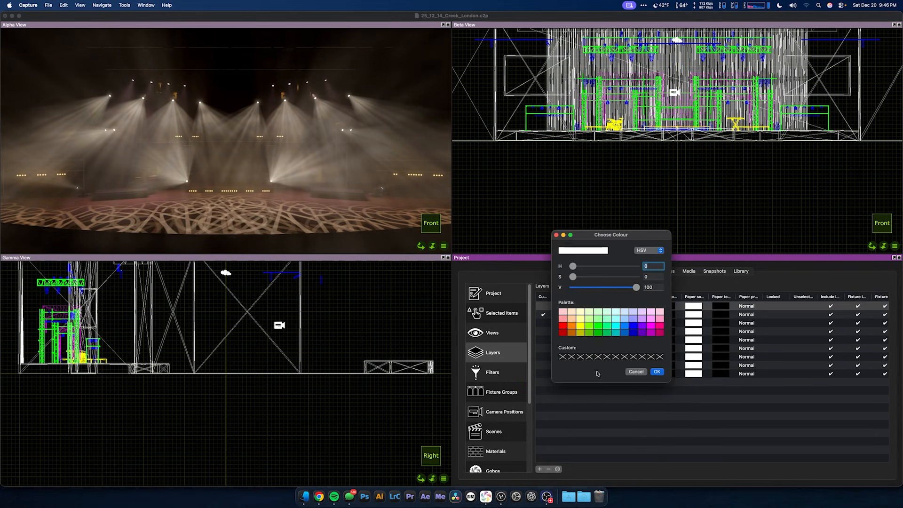
{"action": "left_click", "coordinate": [571, 327]}
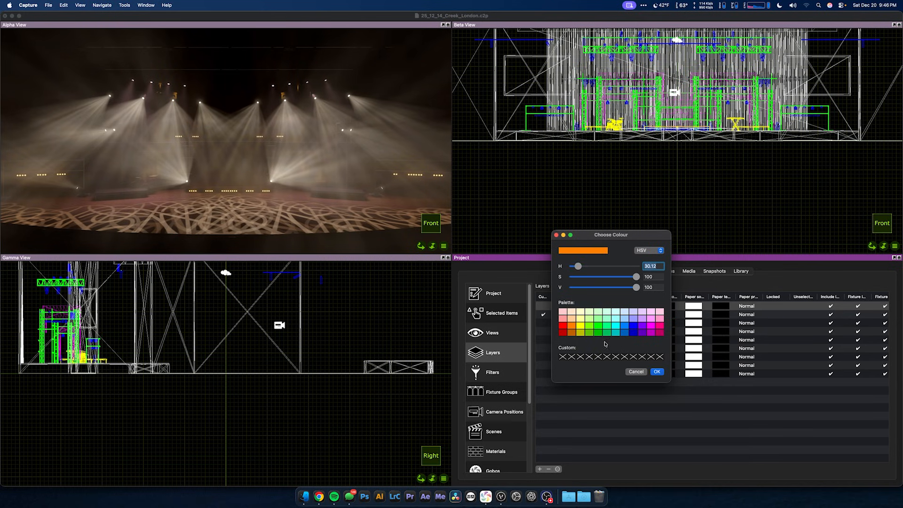
{"action": "left_click", "coordinate": [656, 371]}
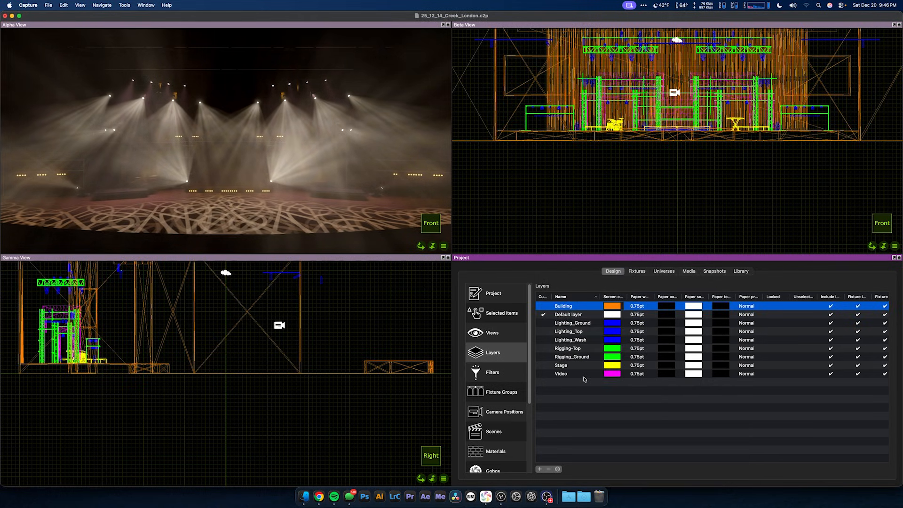
Step: Examine the colour-coded rigging and lighting wireframe from an angle and up close in the Gamma view
{"action": "mouse_move", "coordinate": [301, 321]}
{"action": "right_mouse_down"}
{"action": "mouse_move", "coordinate": [212, 346]}
{"action": "mouse_move", "coordinate": [235, 365]}
{"action": "mouse_move", "coordinate": [276, 296]}
{"action": "right_mouse_up"}
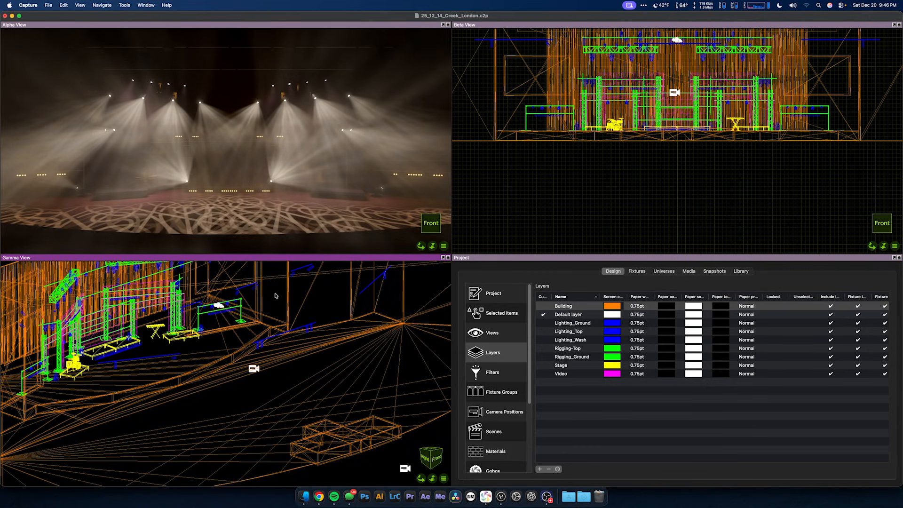
{"action": "scroll", "coordinate": [276, 295], "scroll_direction": "up", "scroll_amount": 5}
{"action": "scroll", "coordinate": [243, 329], "scroll_direction": "up", "scroll_amount": 3}
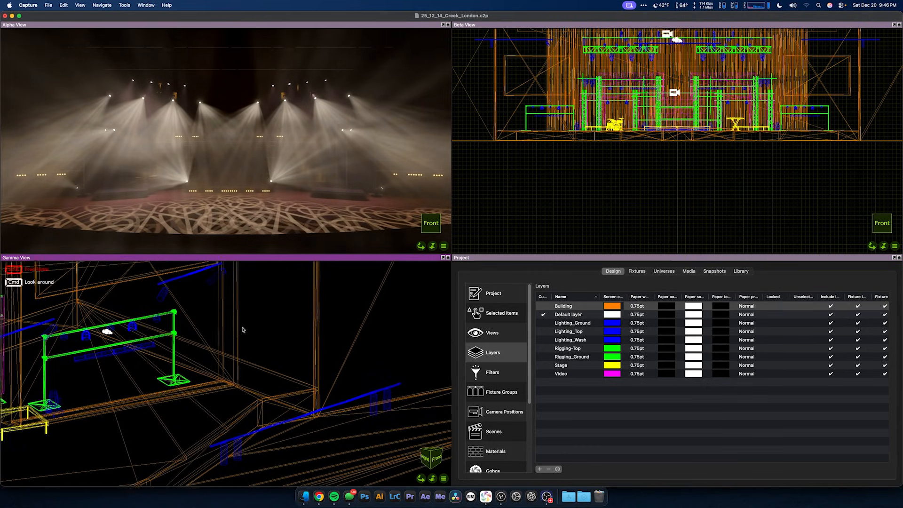
{"action": "middle_click_drag", "start_coordinate": [242, 330], "coordinate": [219, 282]}
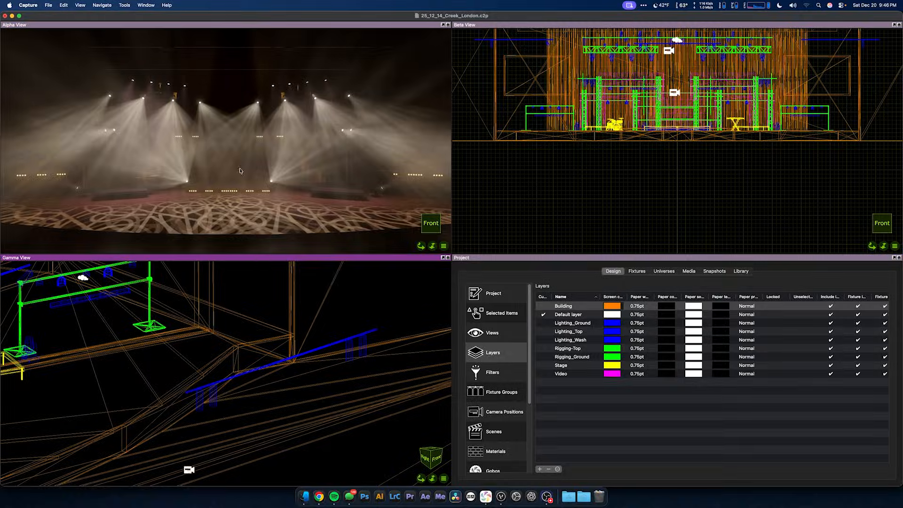
Step: Maximize the Alpha view and examine the lit stage together with the surrounding auditorium
{"action": "double_click", "coordinate": [251, 26]}
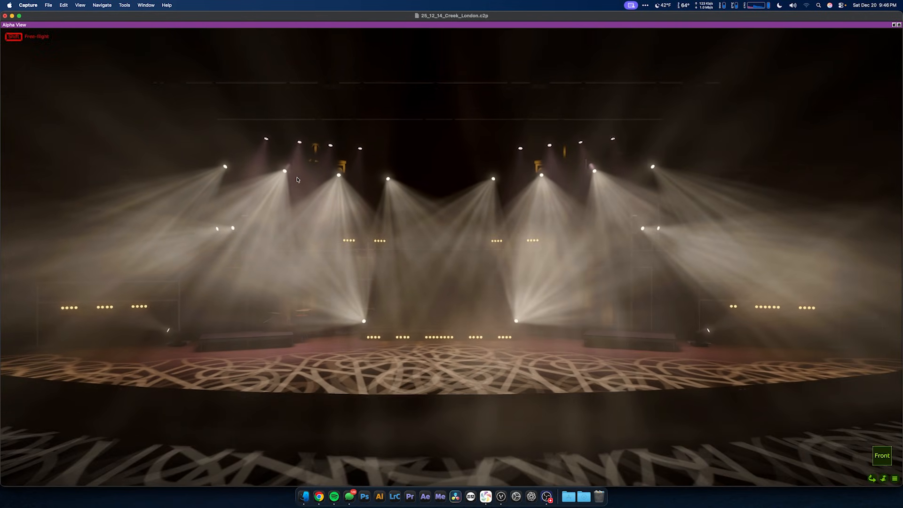
{"action": "mouse_move", "coordinate": [298, 179]}
{"action": "middle_mouse_down"}
{"action": "mouse_move", "coordinate": [309, 191]}
{"action": "mouse_move", "coordinate": [294, 183]}
{"action": "middle_mouse_up"}
{"action": "scroll", "coordinate": [298, 180], "scroll_direction": "down", "scroll_amount": 6}
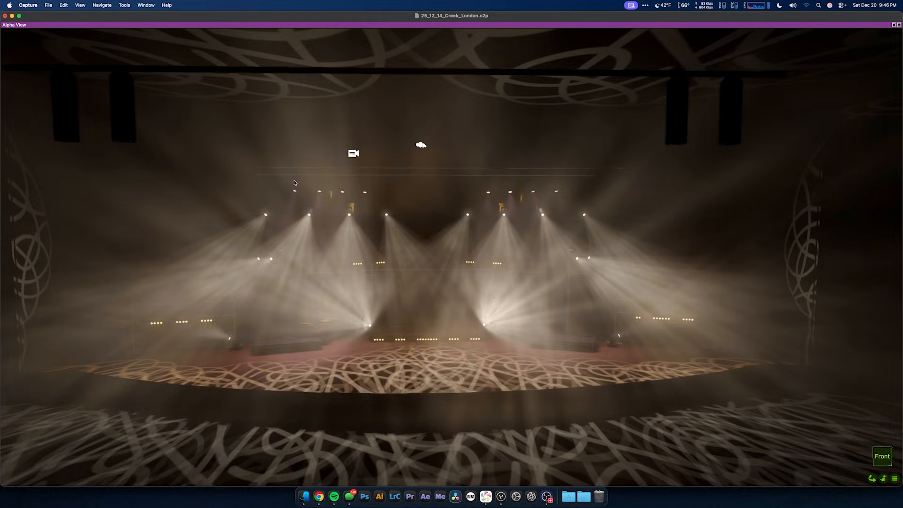
{"action": "scroll", "coordinate": [294, 183], "scroll_direction": "down", "scroll_amount": 4}
Step: Try deleting the ceiling above the stage, compare the scene with and without it, and restore the ceiling
{"action": "right_click_drag", "start_coordinate": [295, 183], "coordinate": [294, 183]}
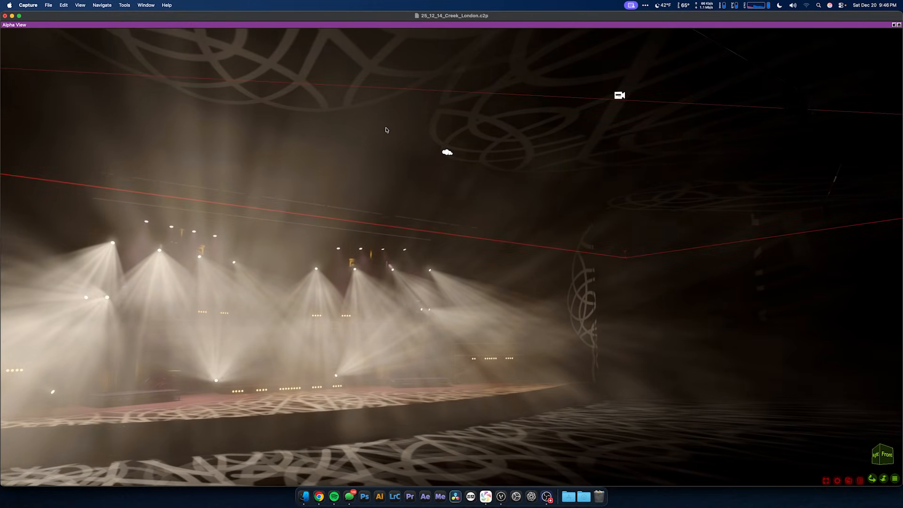
{"action": "key", "text": "Delete"}
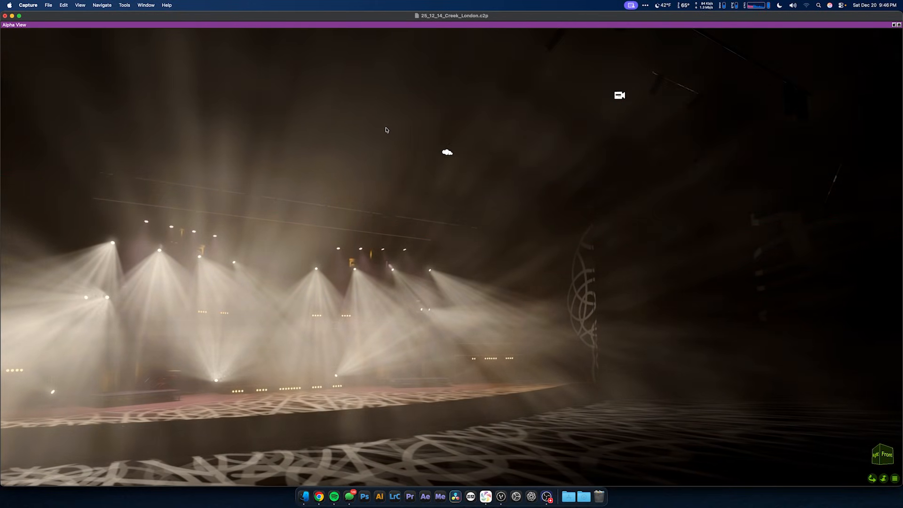
{"action": "key", "text": "super+z"}
{"action": "key", "text": "super+shift+z"}
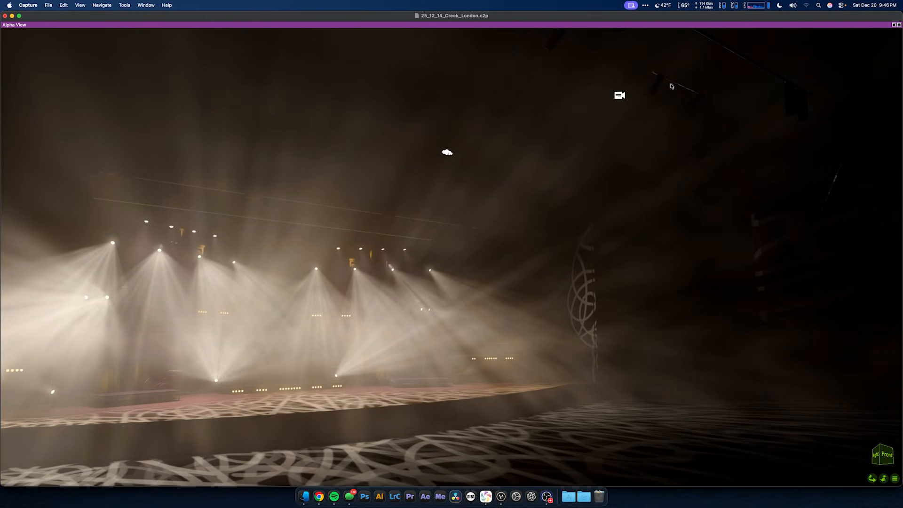
{"action": "key", "text": "super+z"}
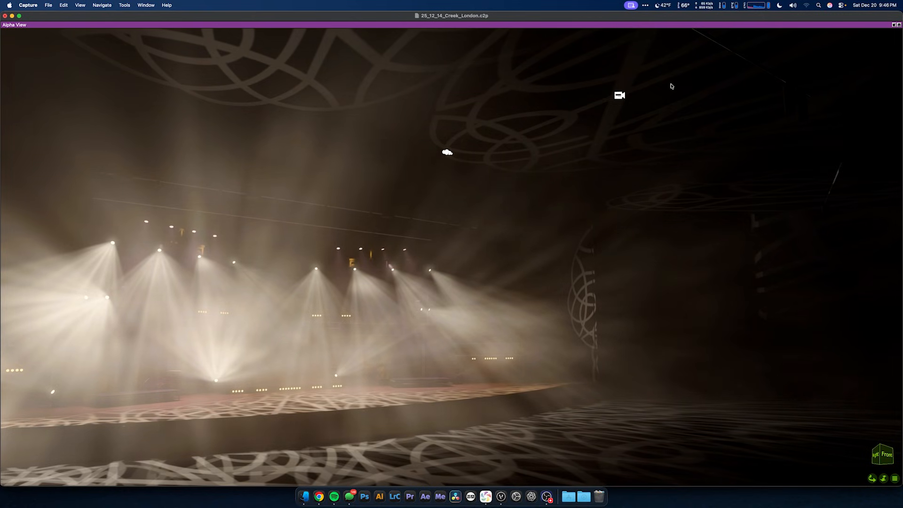
{"action": "middle_click_drag", "start_coordinate": [658, 197], "coordinate": [499, 224]}
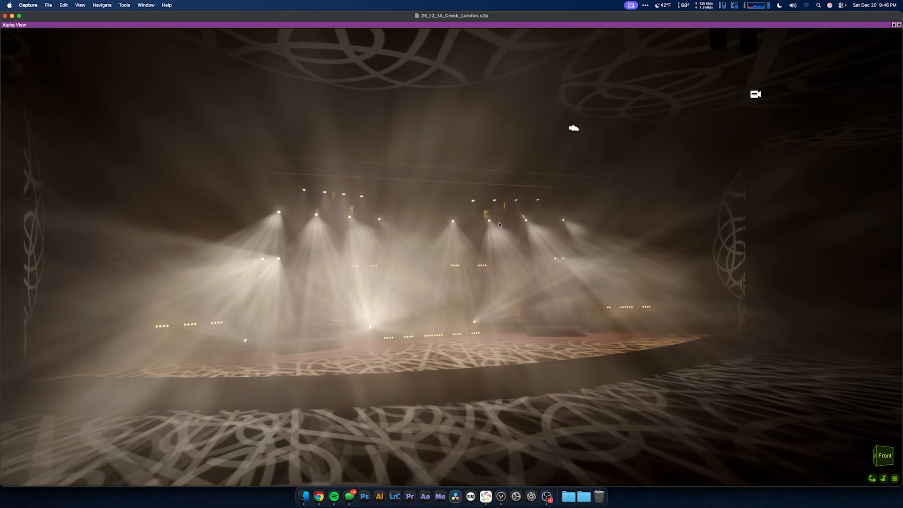